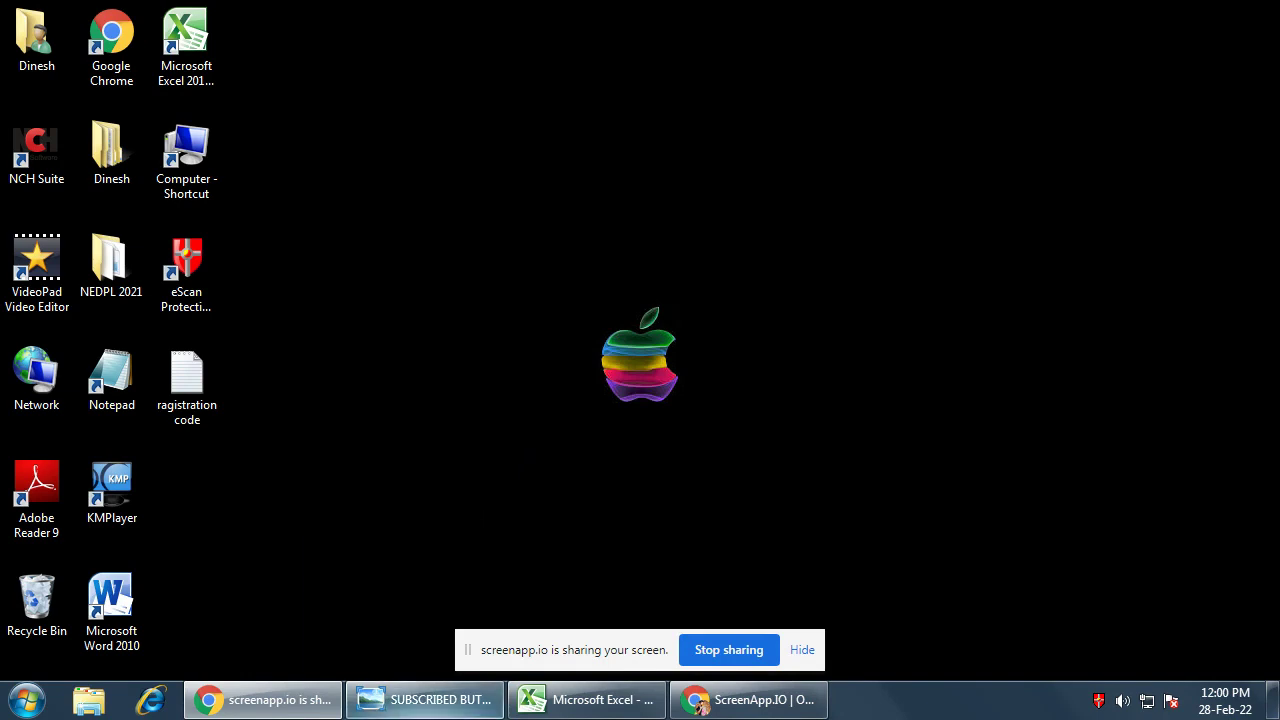
Close the subscribe banner image and refresh the desktop twice.
{"action": "left_click", "coordinate": [430, 700]}
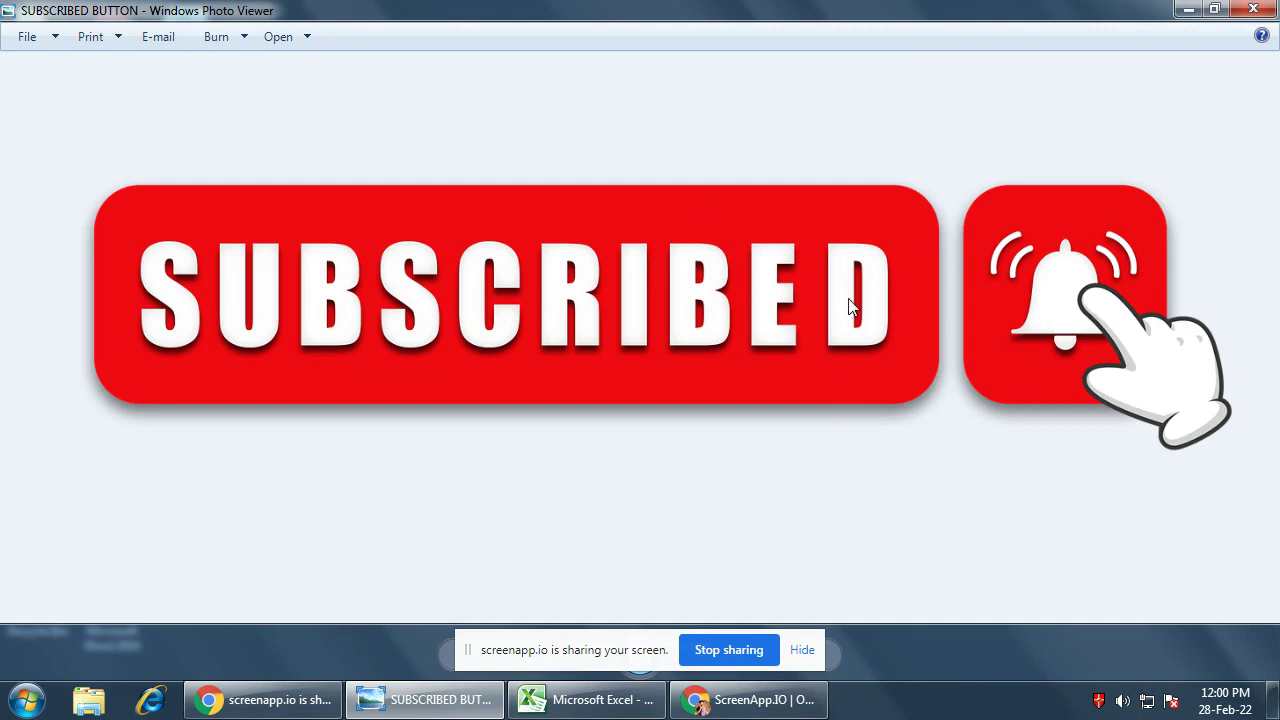
{"action": "key", "text": "super+d"}
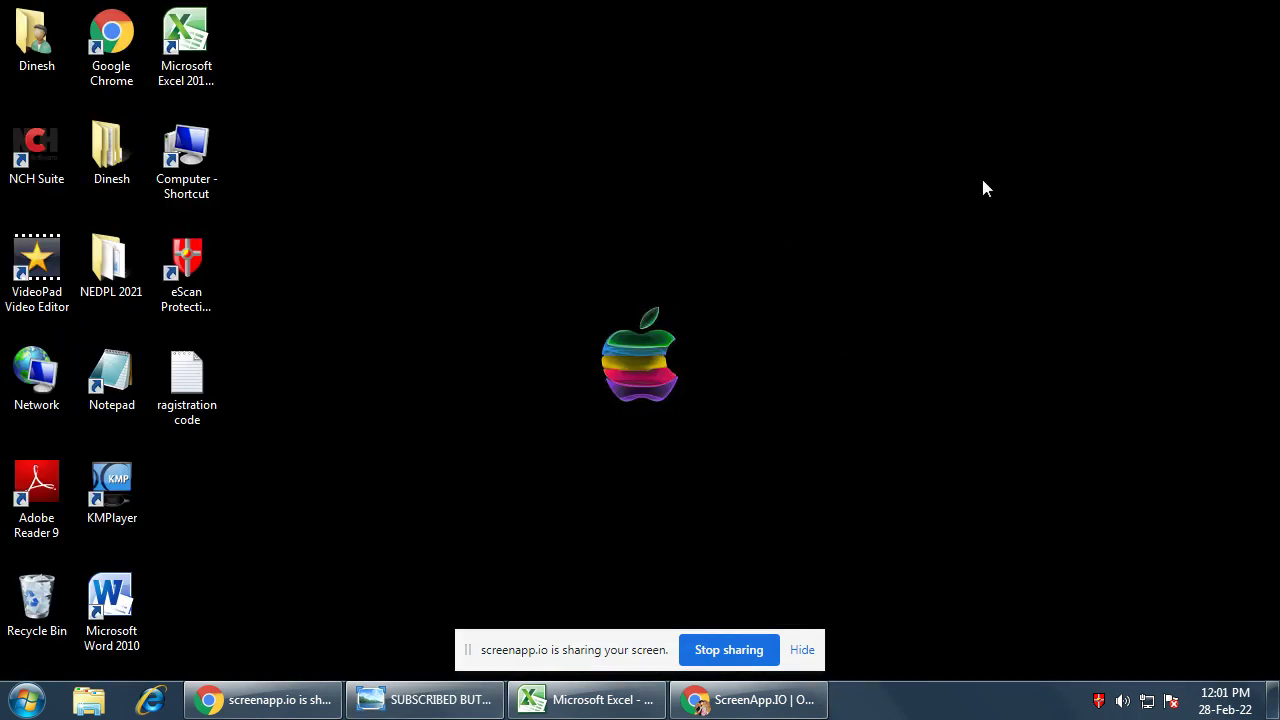
{"action": "right_click", "coordinate": [603, 282]}
{"action": "left_click", "coordinate": [660, 338]}
{"action": "right_click", "coordinate": [563, 285]}
{"action": "left_click", "coordinate": [638, 341]}
Bring the Excel salary workbook forward and preview the data blocks A1:E7 and A1:H7.
{"action": "left_click", "coordinate": [590, 699]}
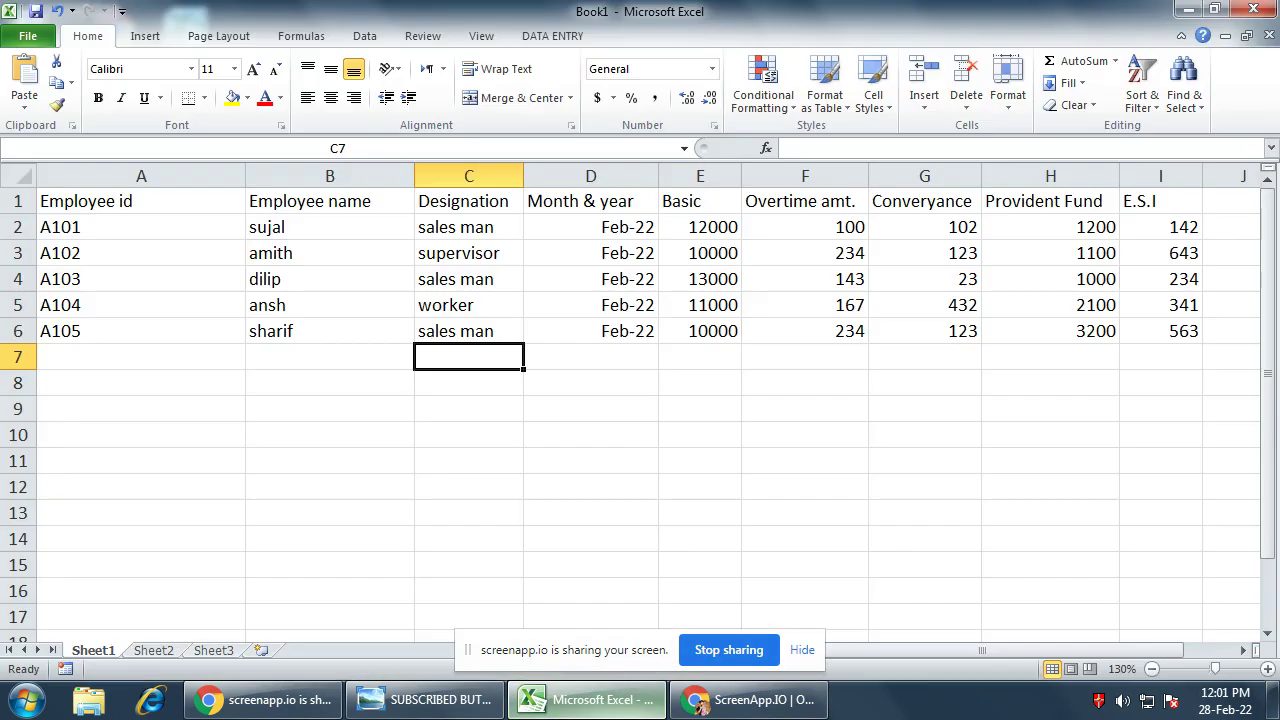
{"action": "left_click", "coordinate": [222, 214]}
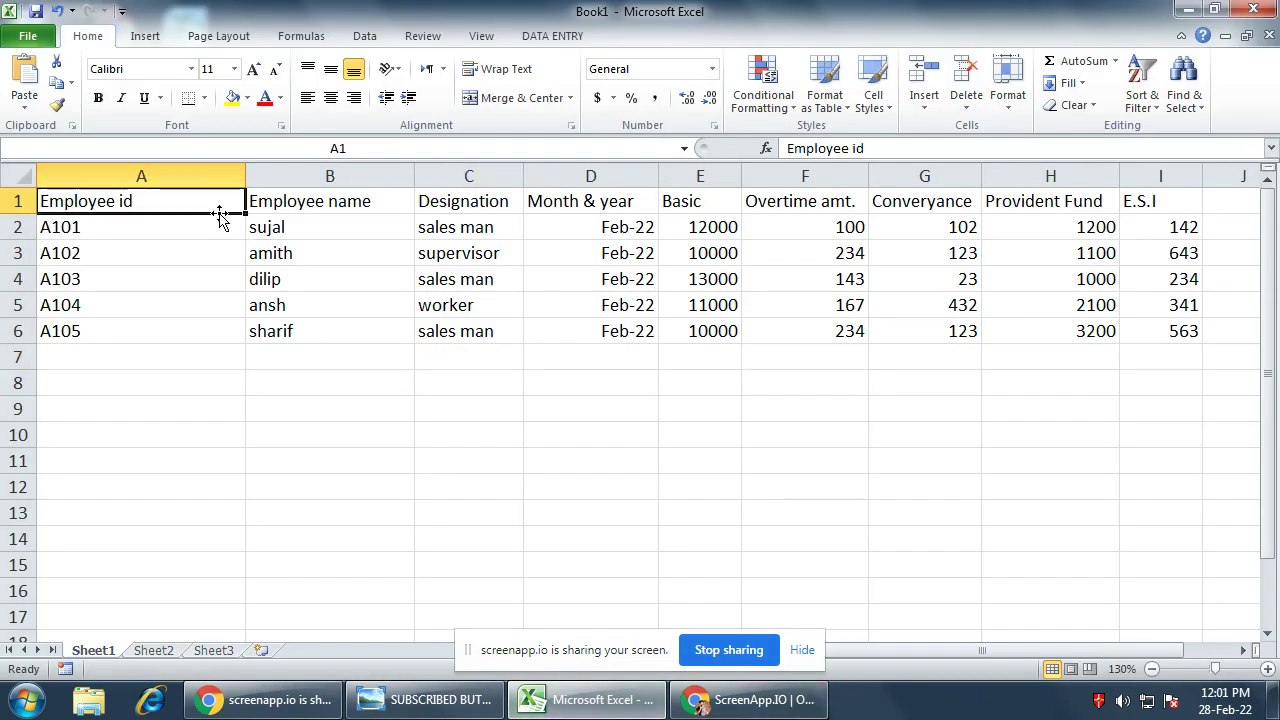
{"action": "left_click", "coordinate": [294, 279]}
{"action": "left_click", "coordinate": [223, 211]}
{"action": "left_click", "coordinate": [169, 231]}
{"action": "left_click_drag", "start_coordinate": [171, 199], "coordinate": [666, 366]}
{"action": "left_click", "coordinate": [528, 455]}
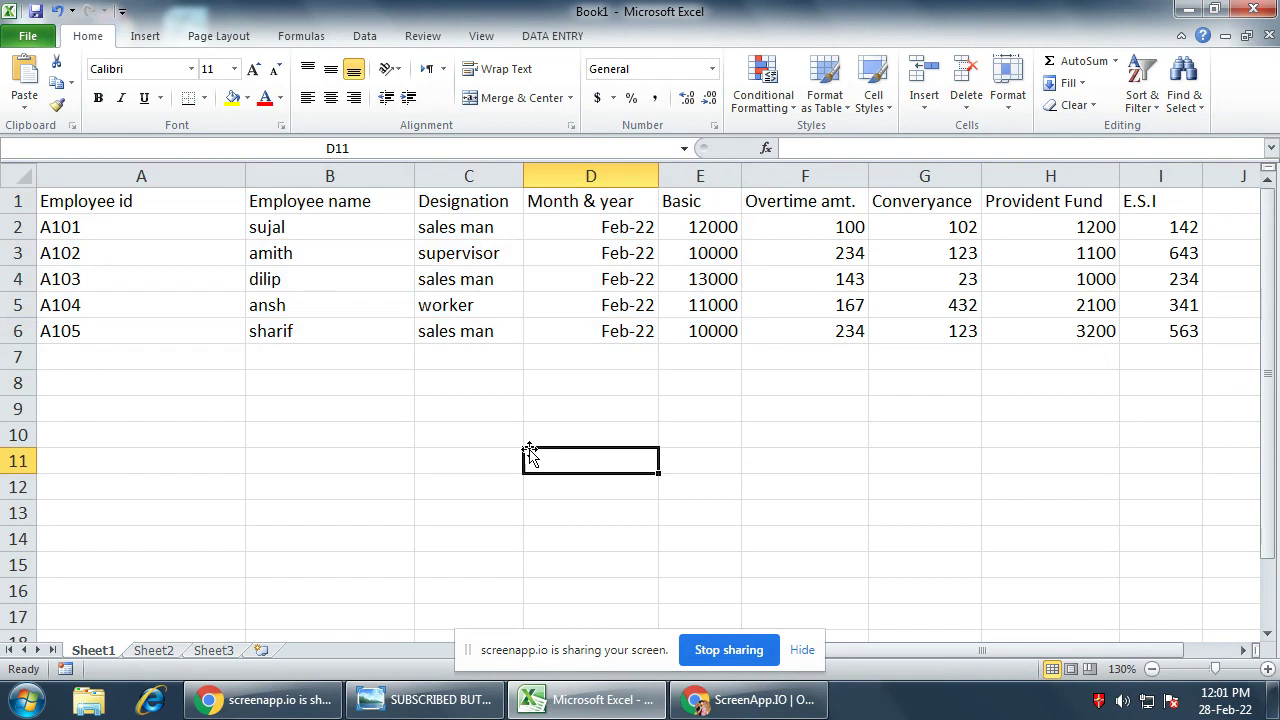
{"action": "left_click_drag", "start_coordinate": [134, 198], "coordinate": [1002, 356]}
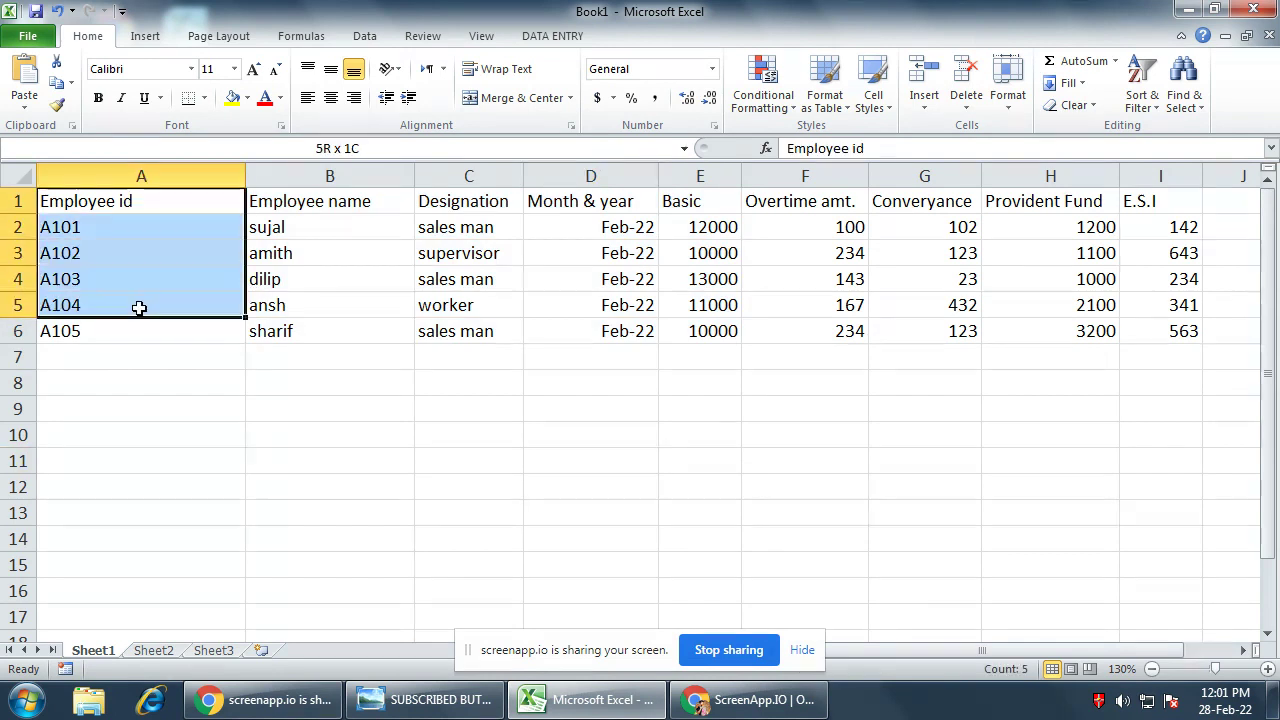
{"action": "left_click", "coordinate": [1026, 423]}
Step through the column headings from Employee id to Provident Fund.
{"action": "left_click", "coordinate": [199, 203]}
{"action": "left_click", "coordinate": [358, 200]}
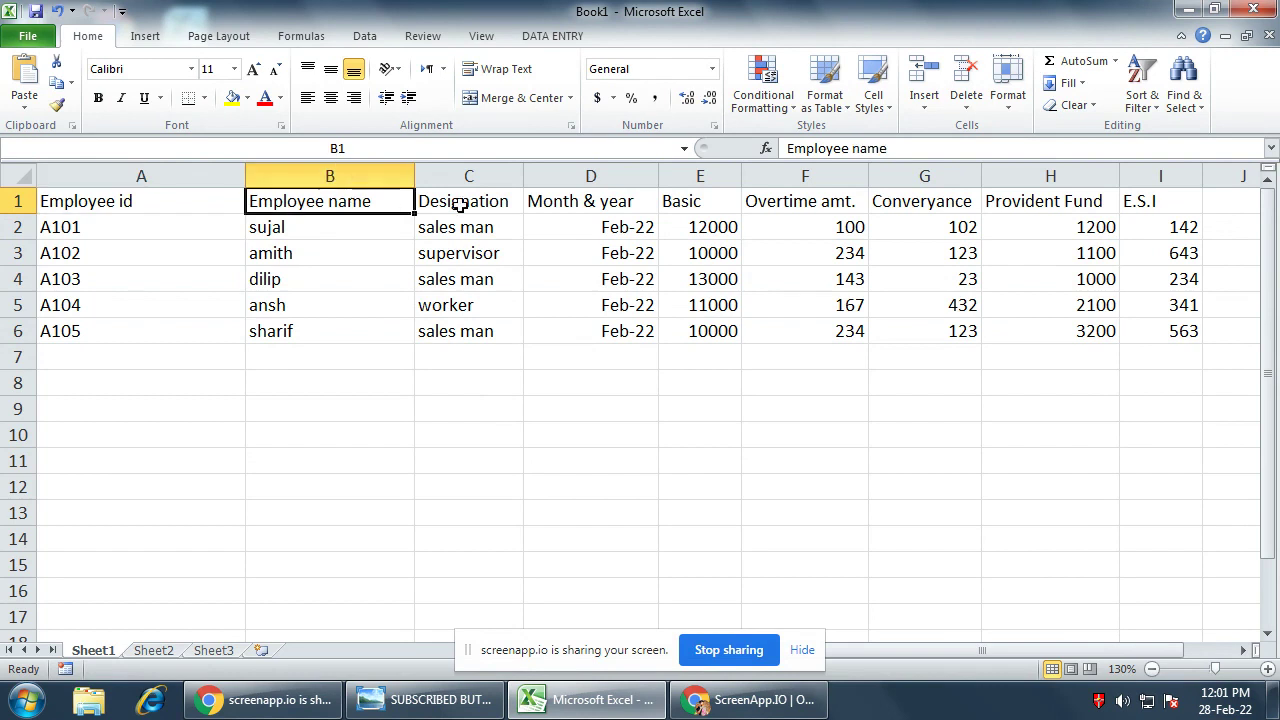
{"action": "left_click", "coordinate": [472, 203]}
{"action": "left_click", "coordinate": [280, 202]}
{"action": "left_click", "coordinate": [444, 213]}
{"action": "left_click", "coordinate": [562, 212]}
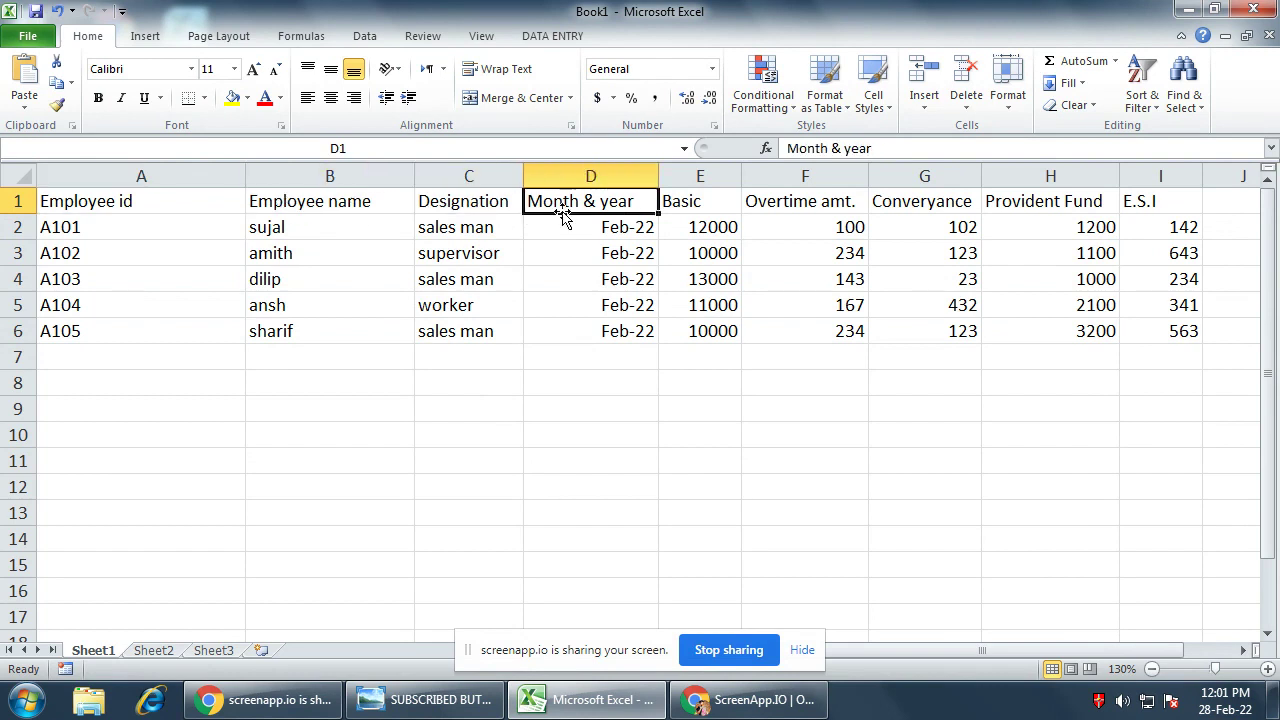
{"action": "left_click", "coordinate": [706, 208]}
{"action": "left_click", "coordinate": [771, 206]}
{"action": "left_click", "coordinate": [926, 201]}
{"action": "left_click", "coordinate": [1020, 197]}
{"action": "left_click", "coordinate": [330, 250]}
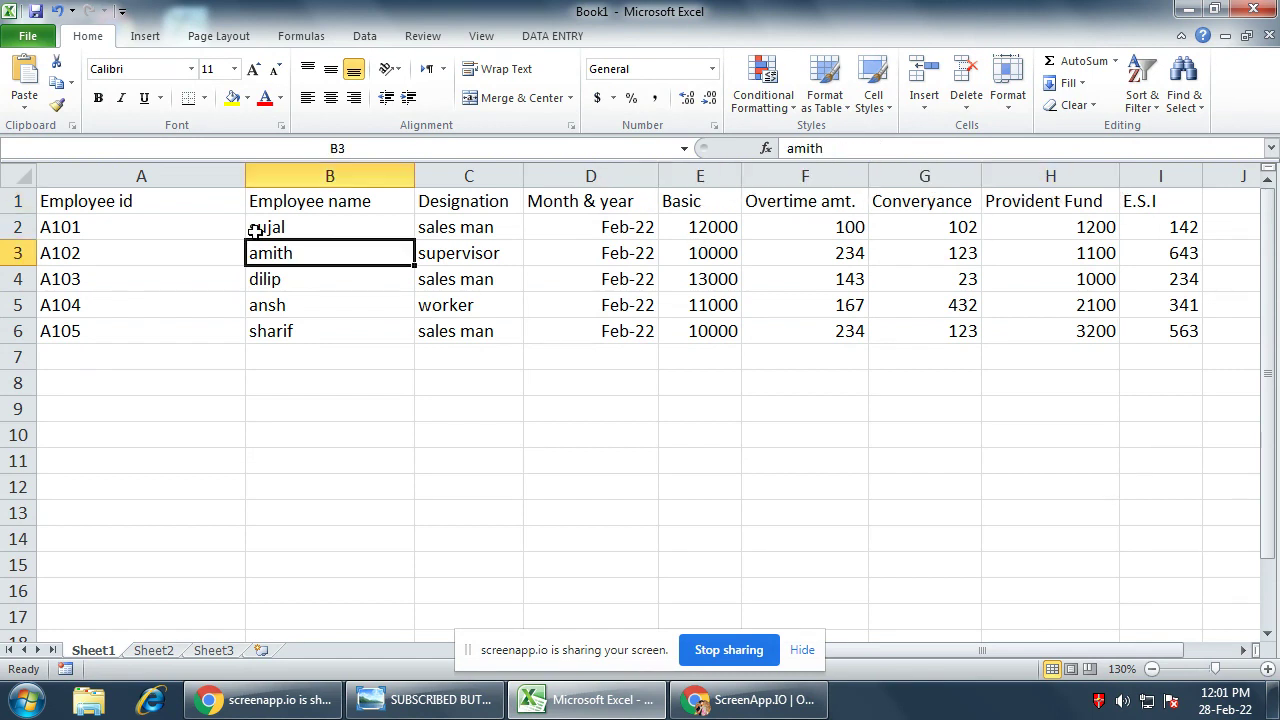
{"action": "left_click_drag", "start_coordinate": [124, 194], "coordinate": [143, 314]}
{"action": "left_click", "coordinate": [164, 379]}
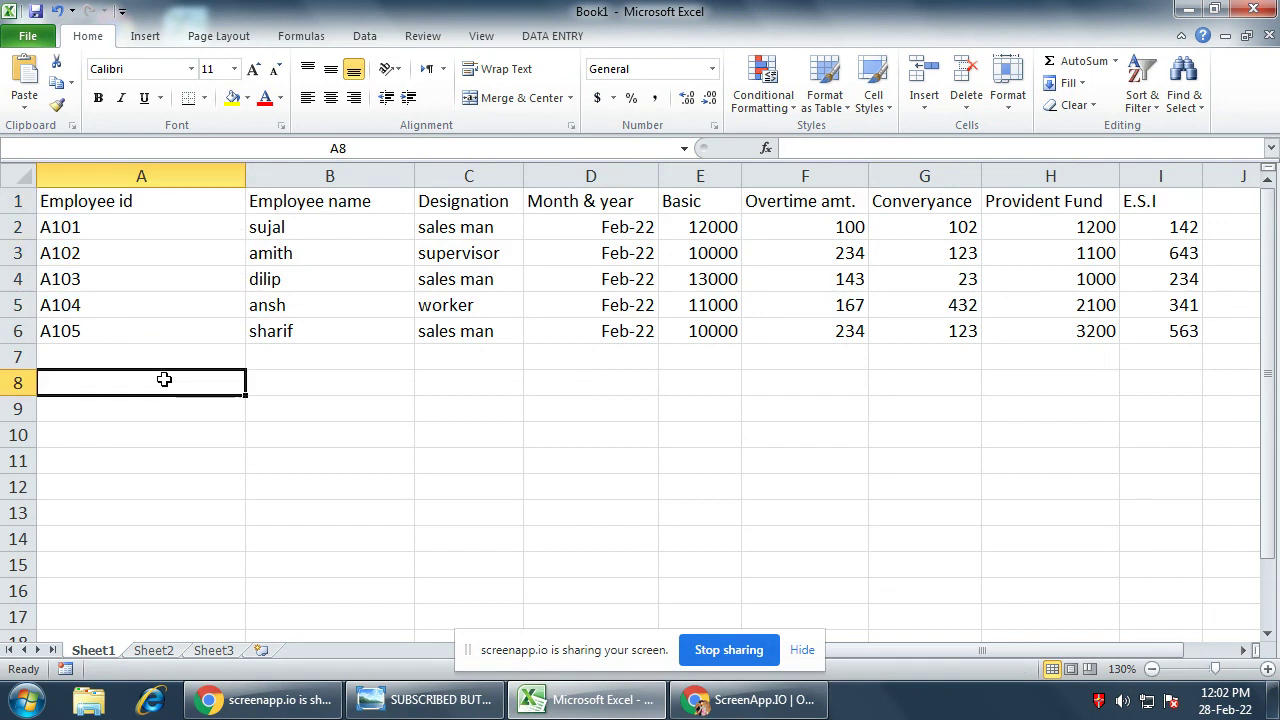
Walk the headings again from Employee id to E.S.I, then select the employee data from A1.
{"action": "left_click", "coordinate": [92, 203]}
{"action": "left_click", "coordinate": [328, 197]}
{"action": "left_click", "coordinate": [469, 203]}
{"action": "left_click", "coordinate": [171, 199]}
{"action": "left_click", "coordinate": [300, 206]}
{"action": "left_click", "coordinate": [178, 211]}
{"action": "left_click", "coordinate": [324, 206]}
{"action": "left_click", "coordinate": [458, 212]}
{"action": "left_click", "coordinate": [592, 205]}
{"action": "left_click", "coordinate": [776, 203]}
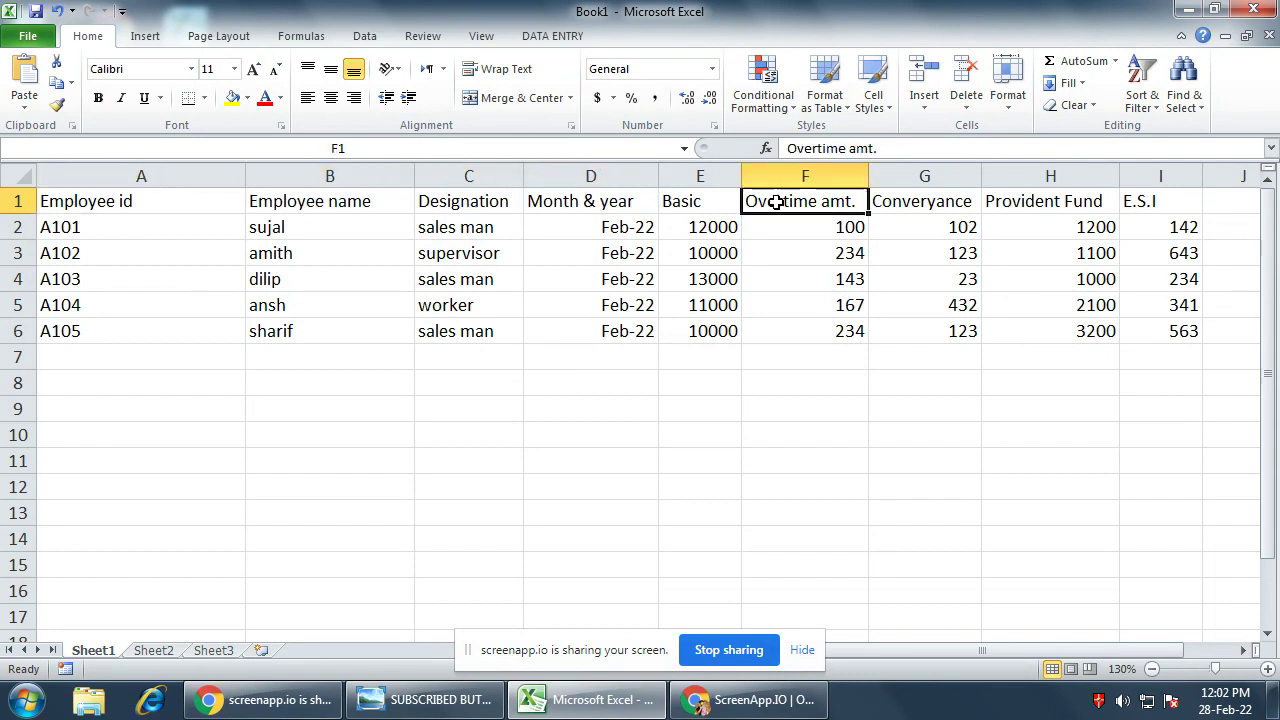
{"action": "left_click", "coordinate": [988, 203]}
{"action": "left_click", "coordinate": [1141, 201]}
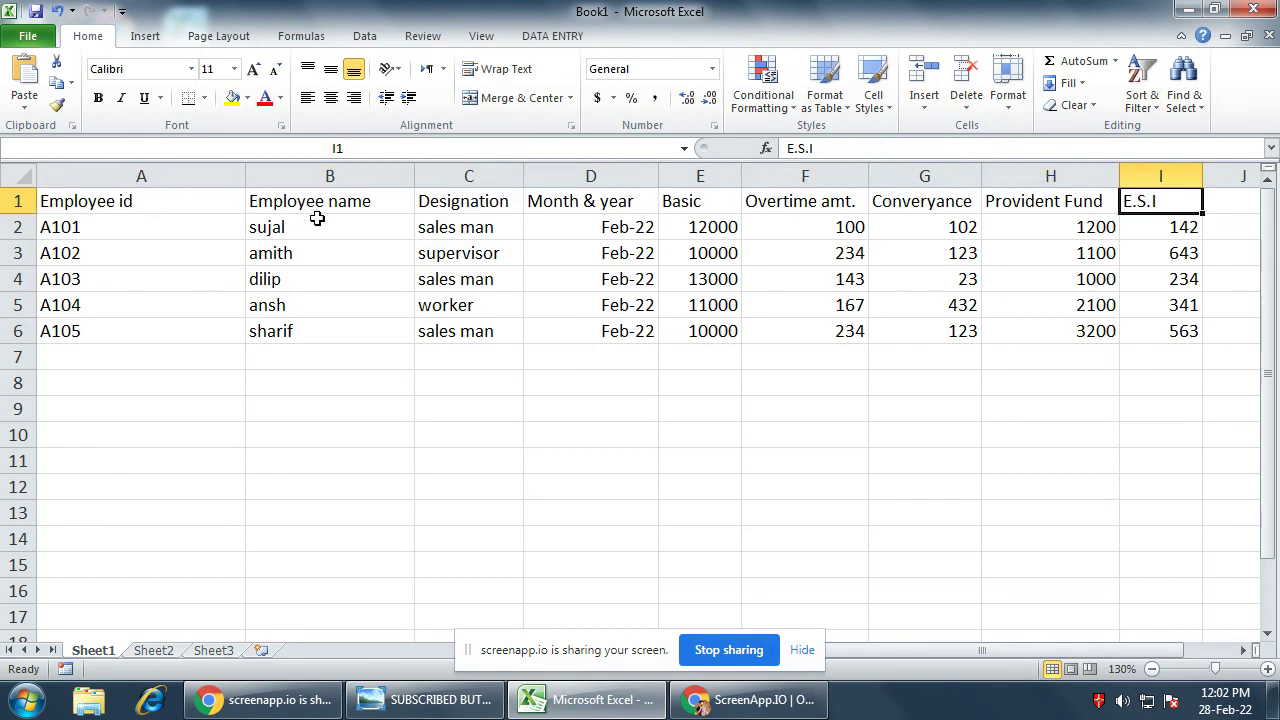
{"action": "mouse_move", "coordinate": [169, 206]}
{"action": "left_mouse_down"}
{"action": "mouse_move", "coordinate": [786, 342]}
{"action": "mouse_move", "coordinate": [1167, 330]}
{"action": "left_mouse_up"}
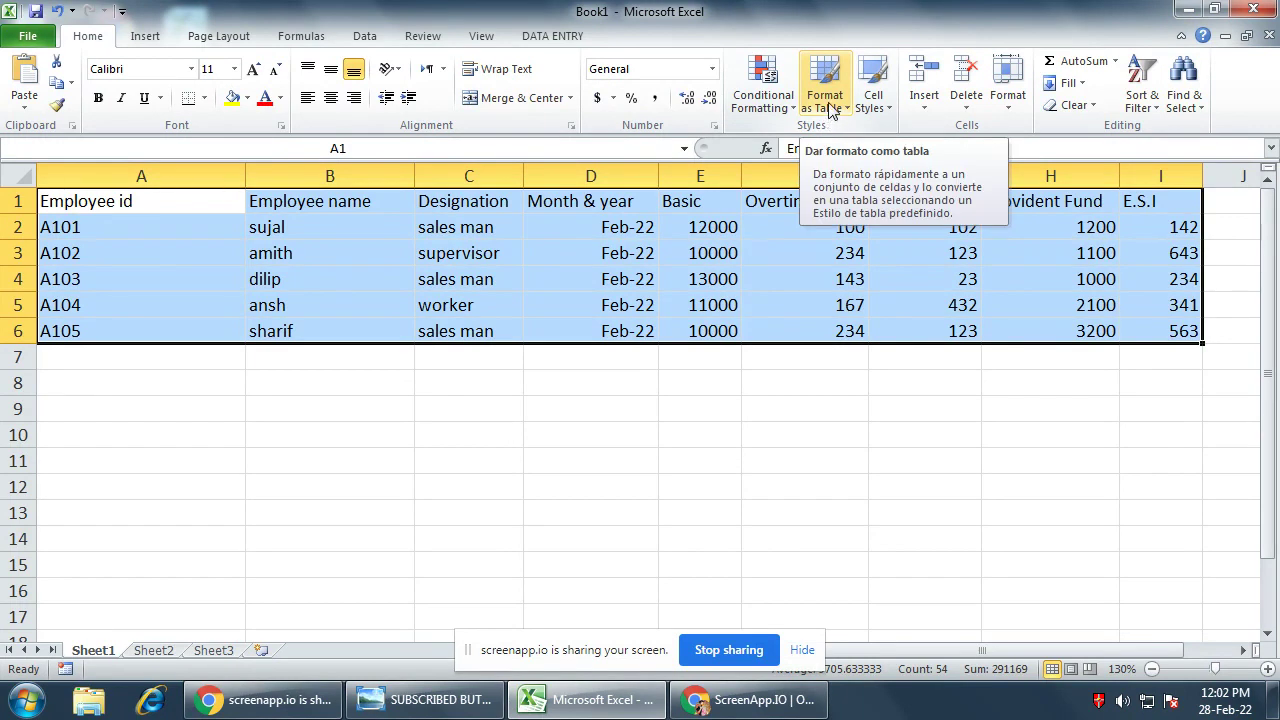
Pick the light red style from the Format as Table gallery for A1:I6.
{"action": "left_click", "coordinate": [829, 110]}
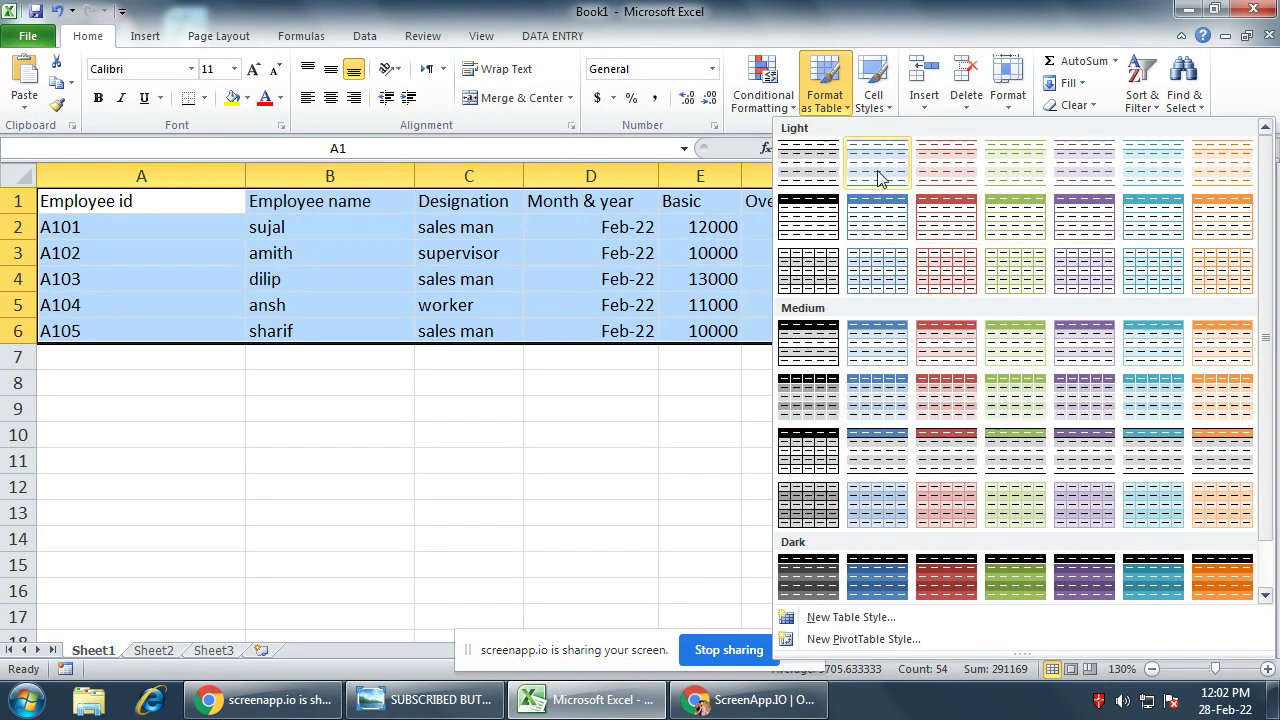
{"action": "left_click", "coordinate": [929, 178]}
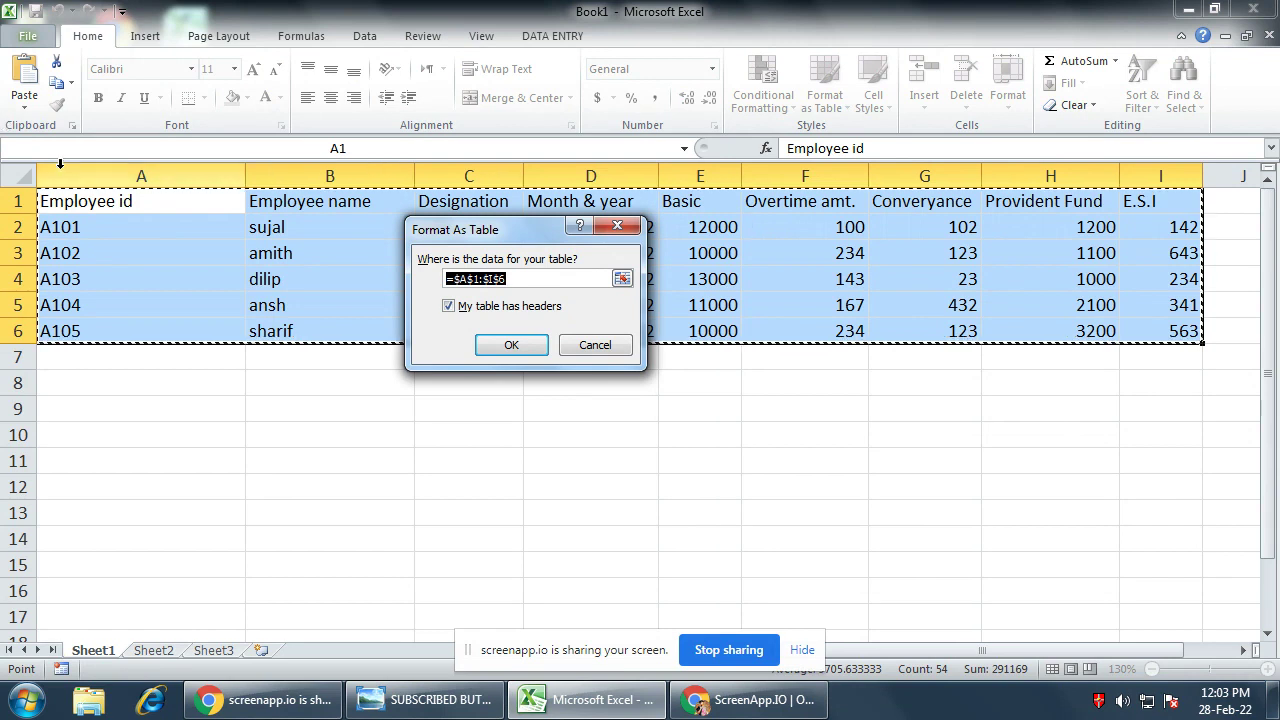
Confirm range A1:I6 with 'My table has headers' ticked, creating the light red table.
{"action": "left_click_drag", "start_coordinate": [470, 229], "coordinate": [434, 265]}
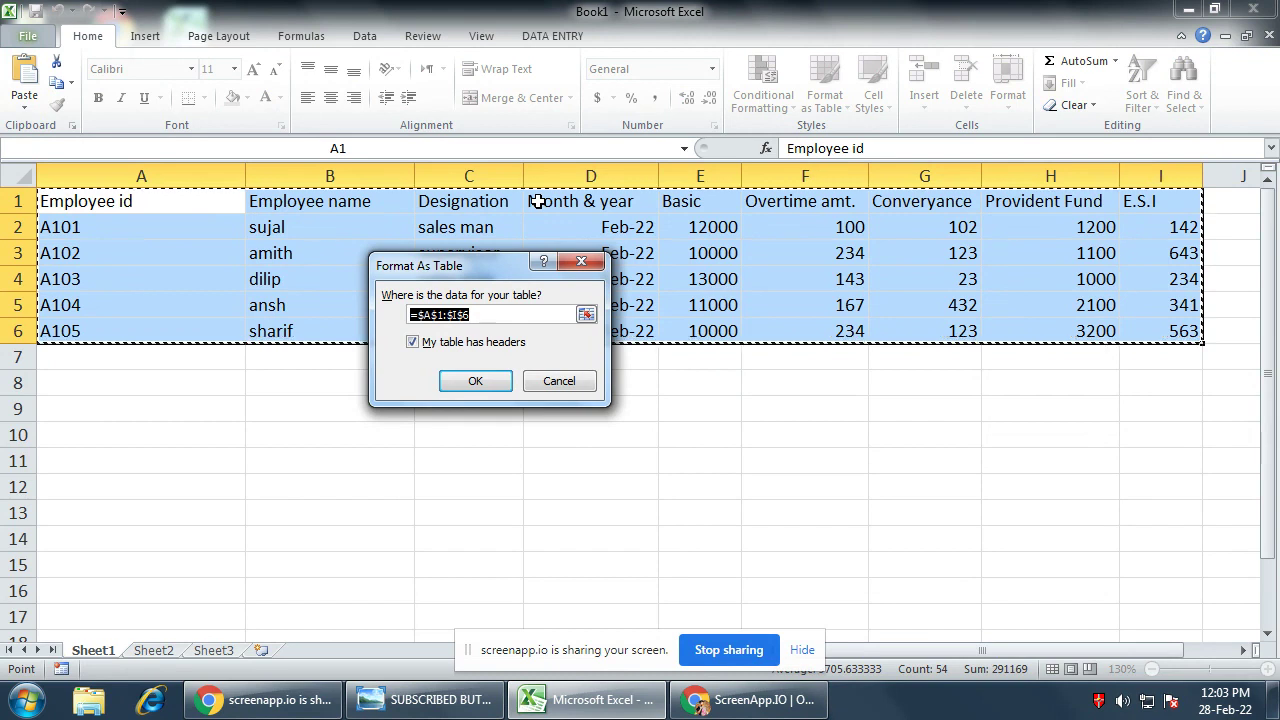
{"action": "left_click", "coordinate": [412, 344]}
{"action": "left_click", "coordinate": [440, 344]}
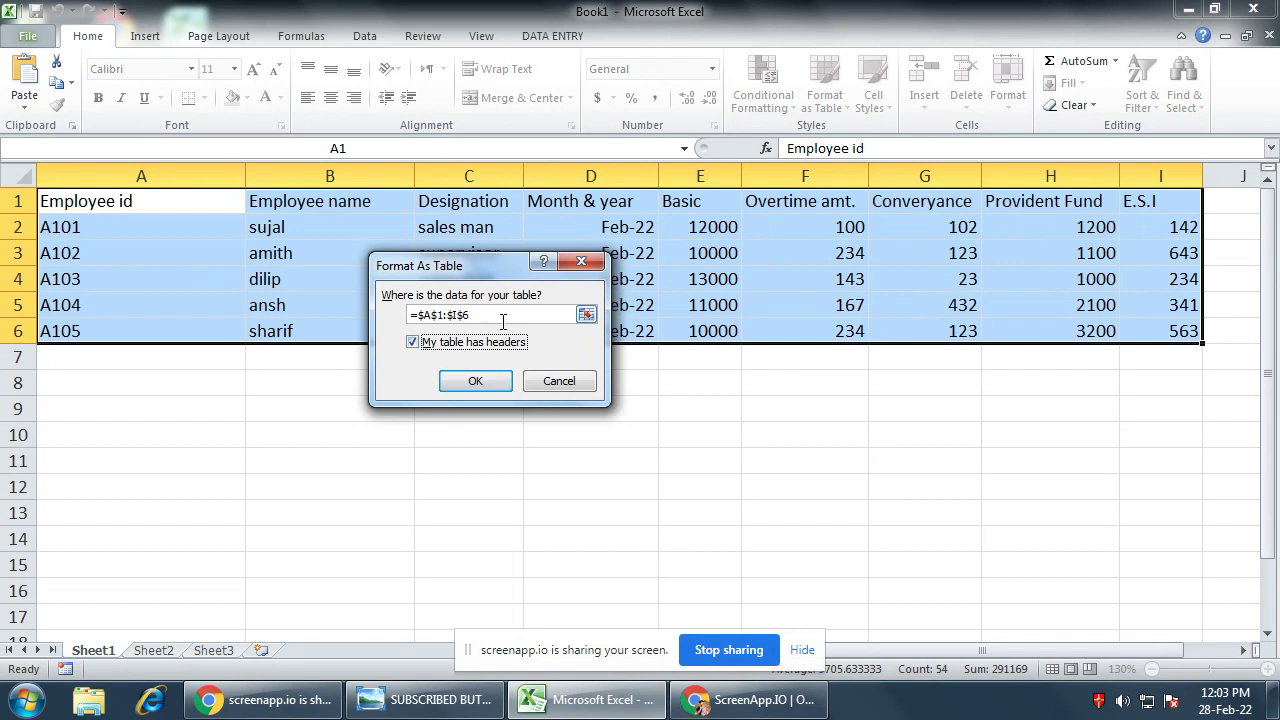
{"action": "left_click", "coordinate": [477, 381]}
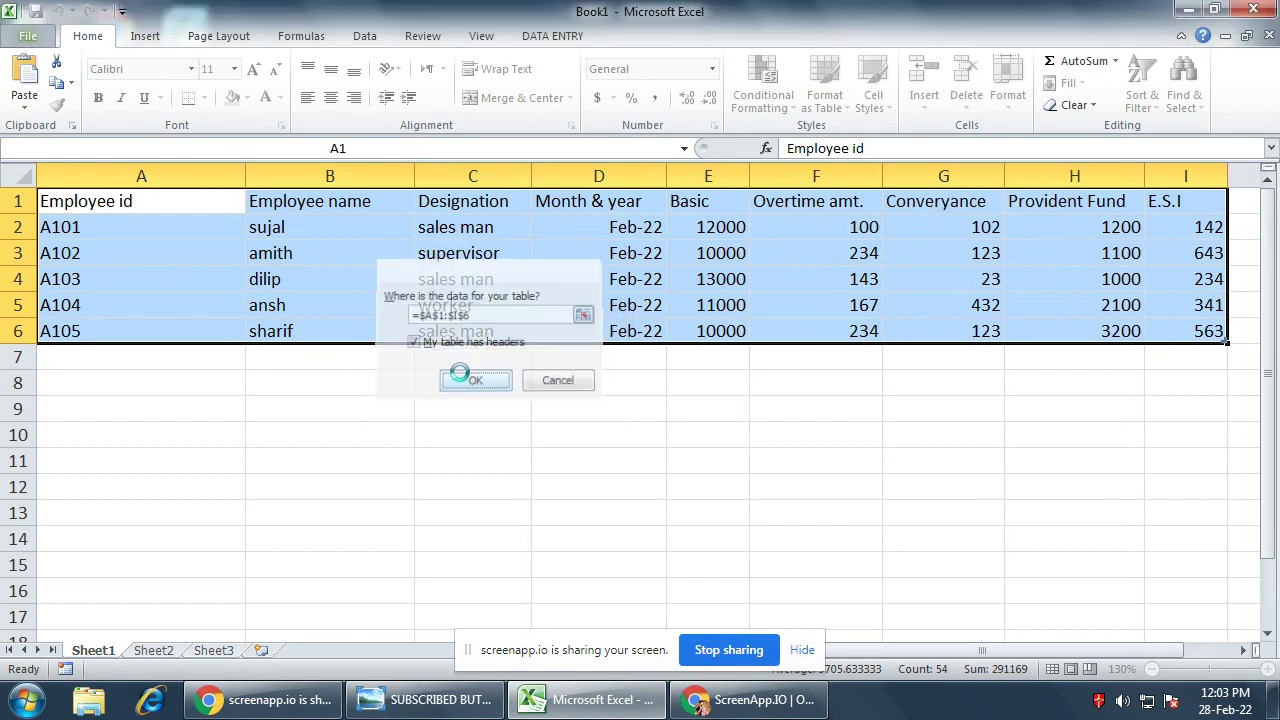
{"action": "left_click", "coordinate": [533, 414]}
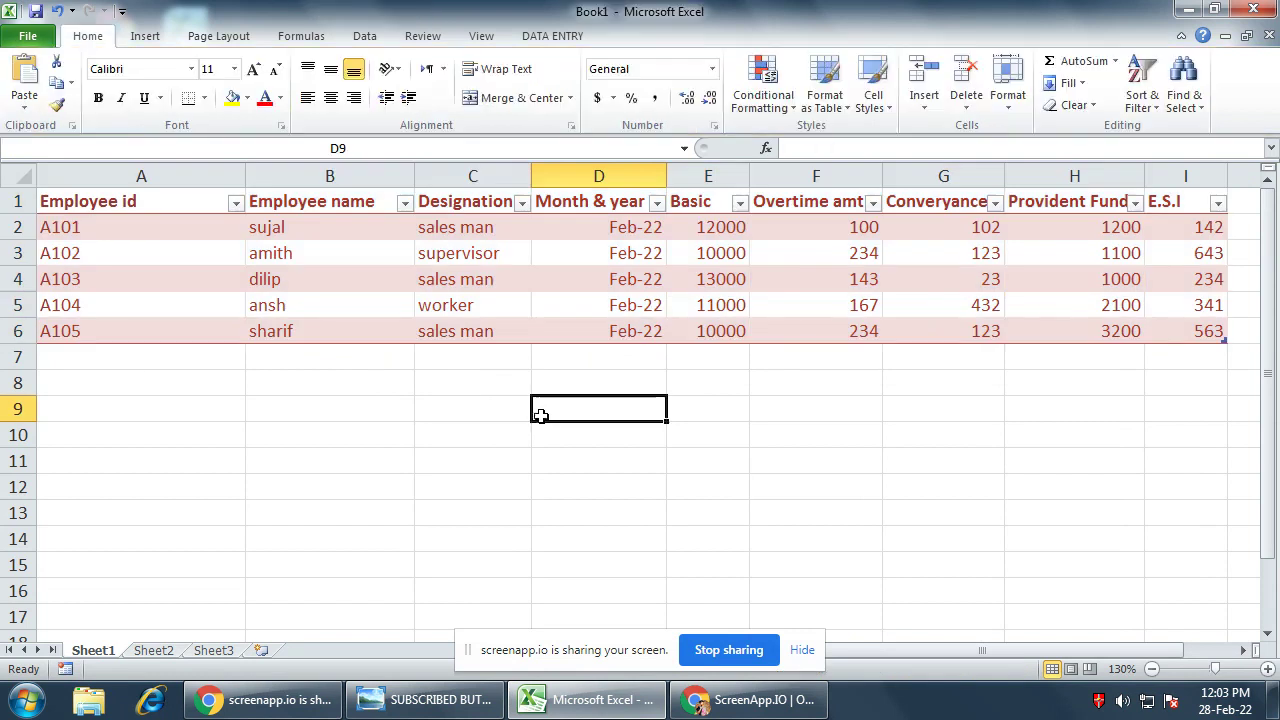
{"action": "left_click_drag", "start_coordinate": [132, 204], "coordinate": [134, 302]}
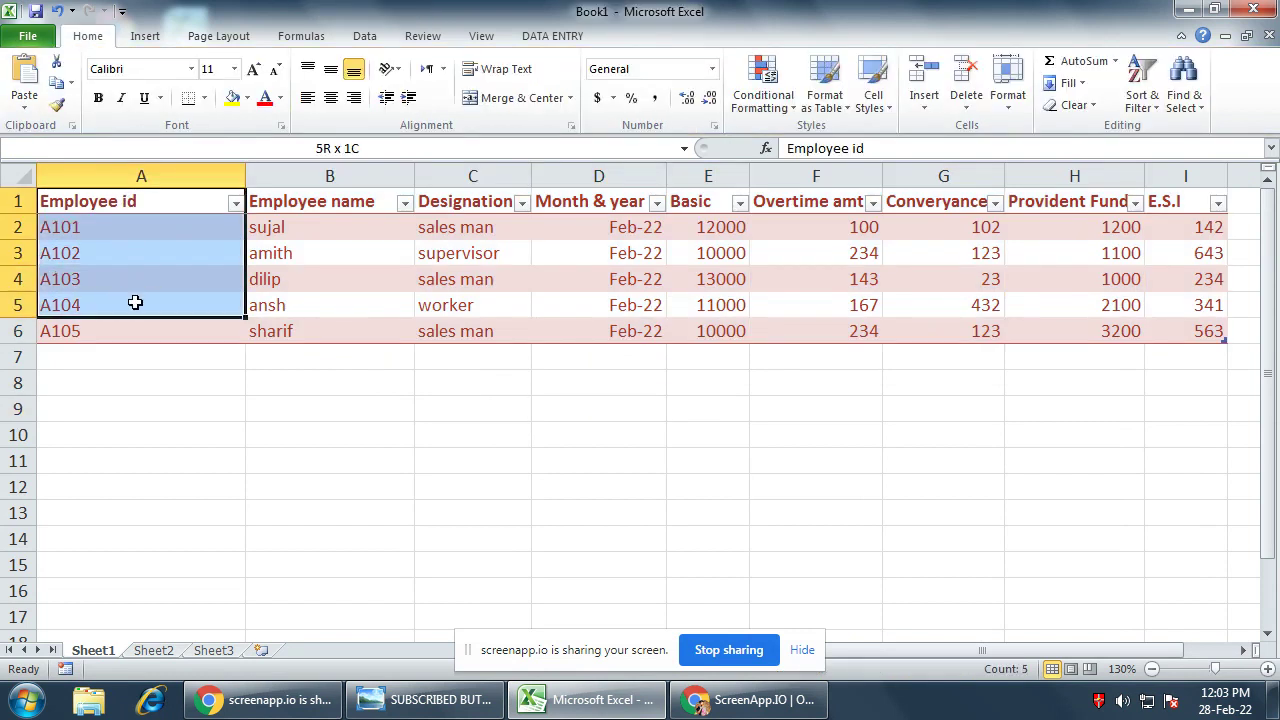
{"action": "left_click", "coordinate": [267, 393]}
{"action": "left_click", "coordinate": [160, 207]}
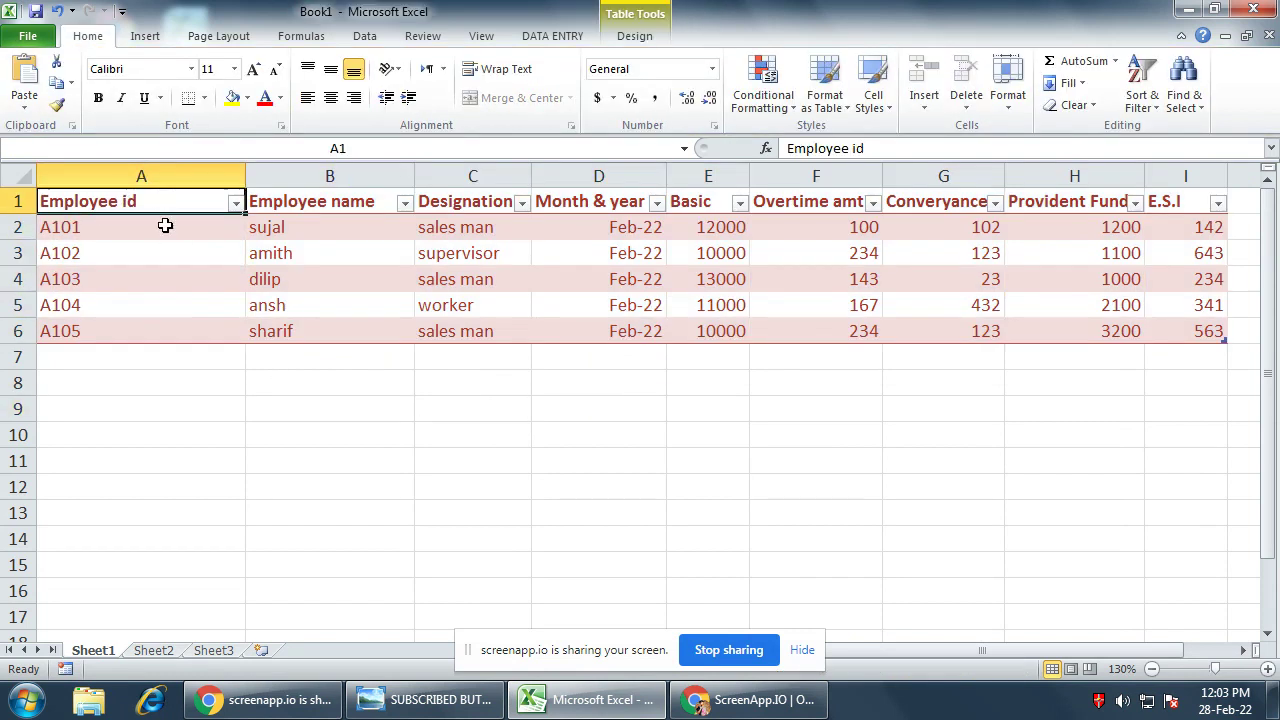
{"action": "left_click", "coordinate": [164, 280]}
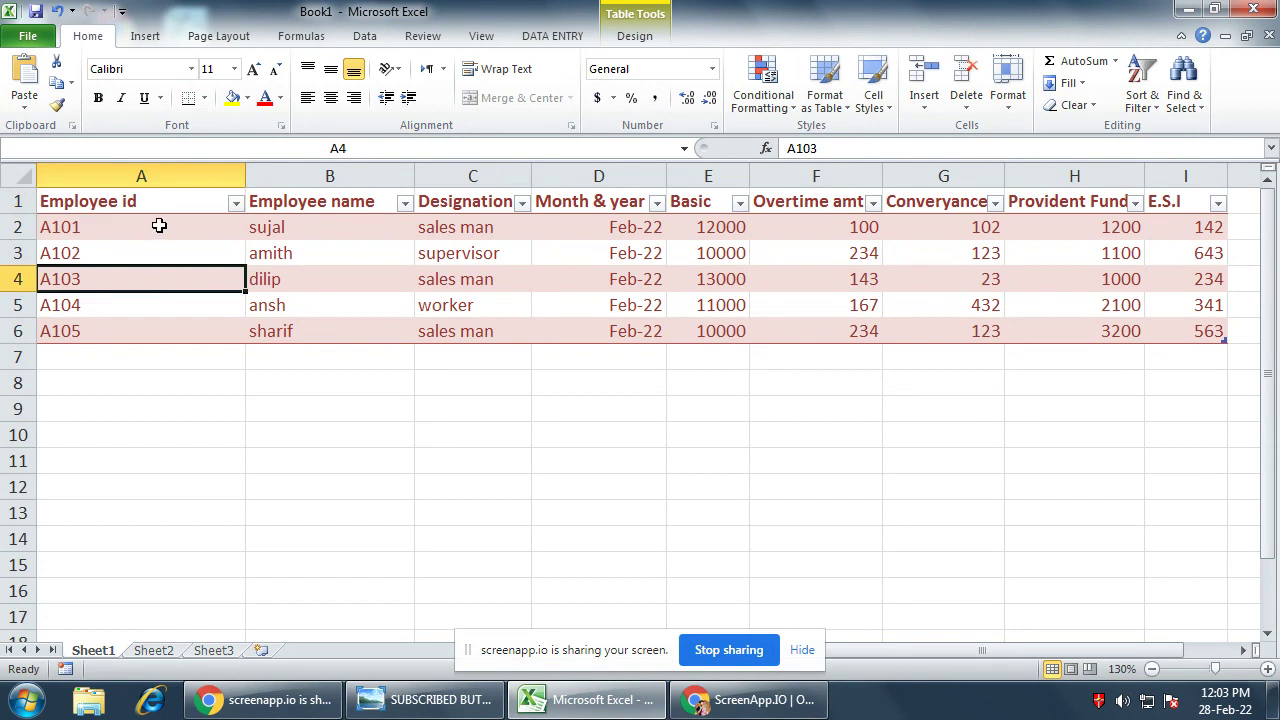
{"action": "left_click_drag", "start_coordinate": [160, 224], "coordinate": [169, 334]}
{"action": "left_click_drag", "start_coordinate": [336, 230], "coordinate": [336, 332]}
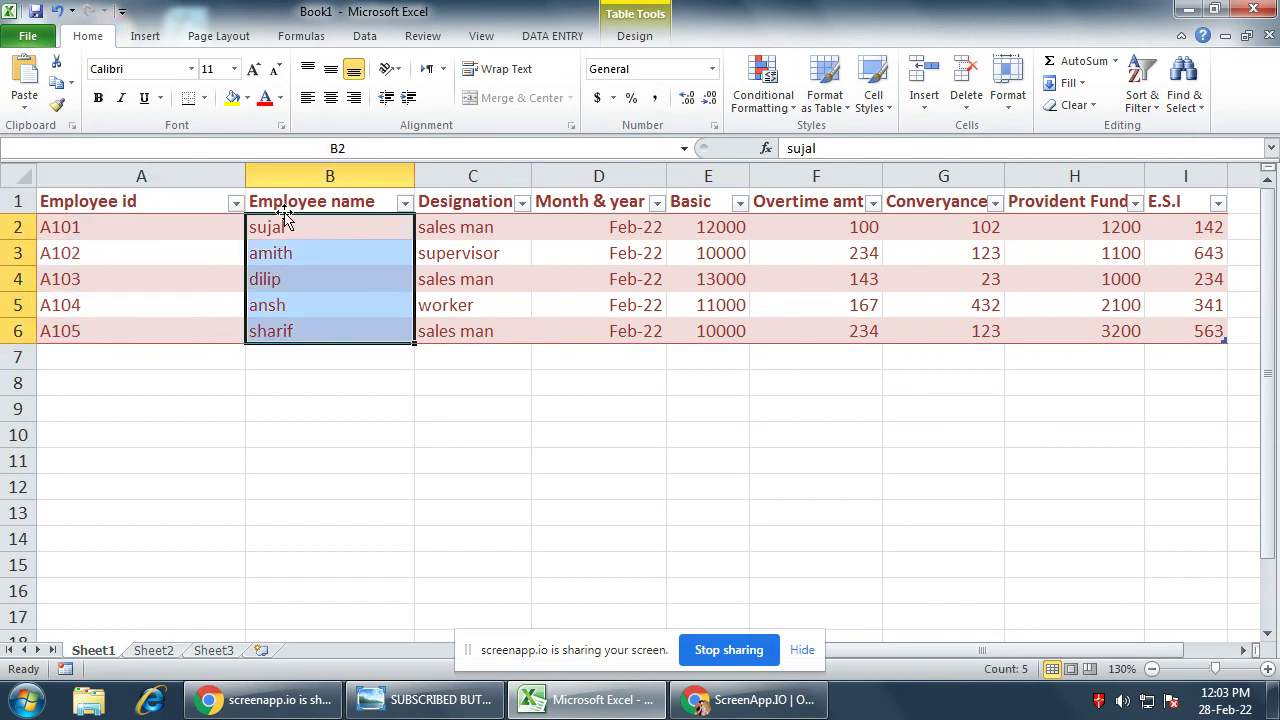
{"action": "left_click", "coordinate": [235, 203]}
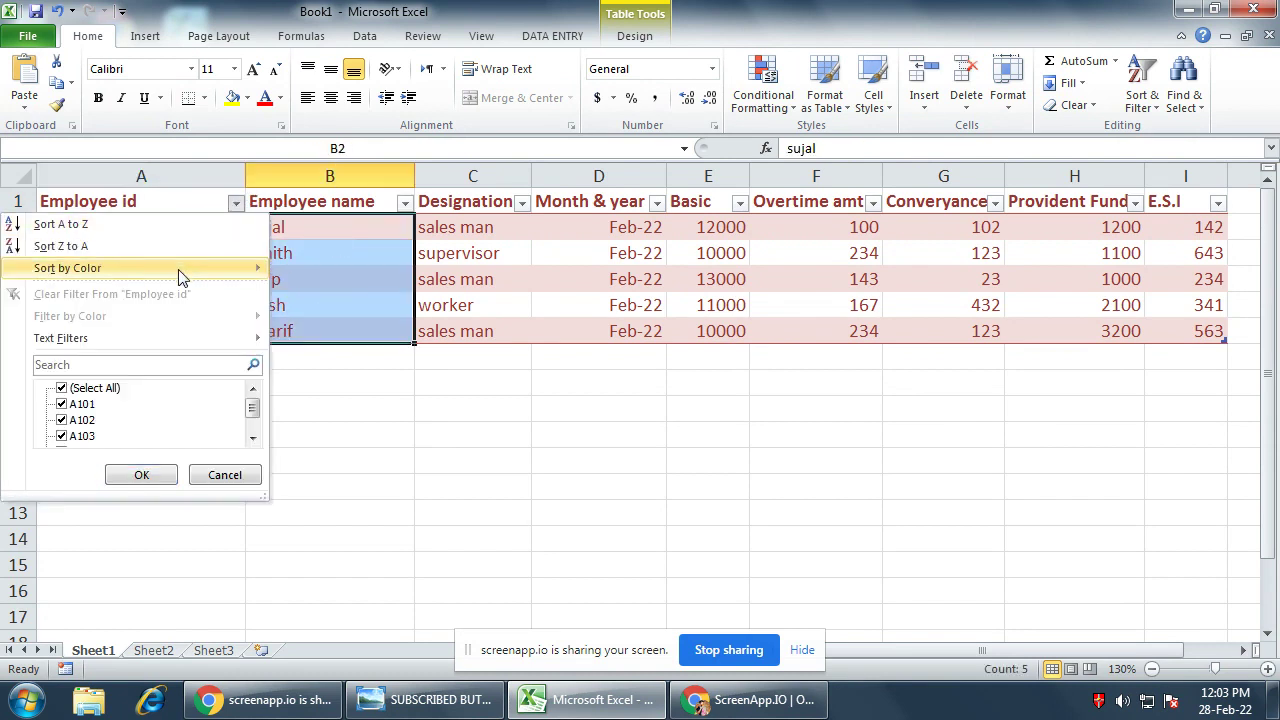
{"action": "mouse_move", "coordinate": [173, 337]}
{"action": "left_click", "coordinate": [420, 343]}
{"action": "left_click", "coordinate": [491, 297]}
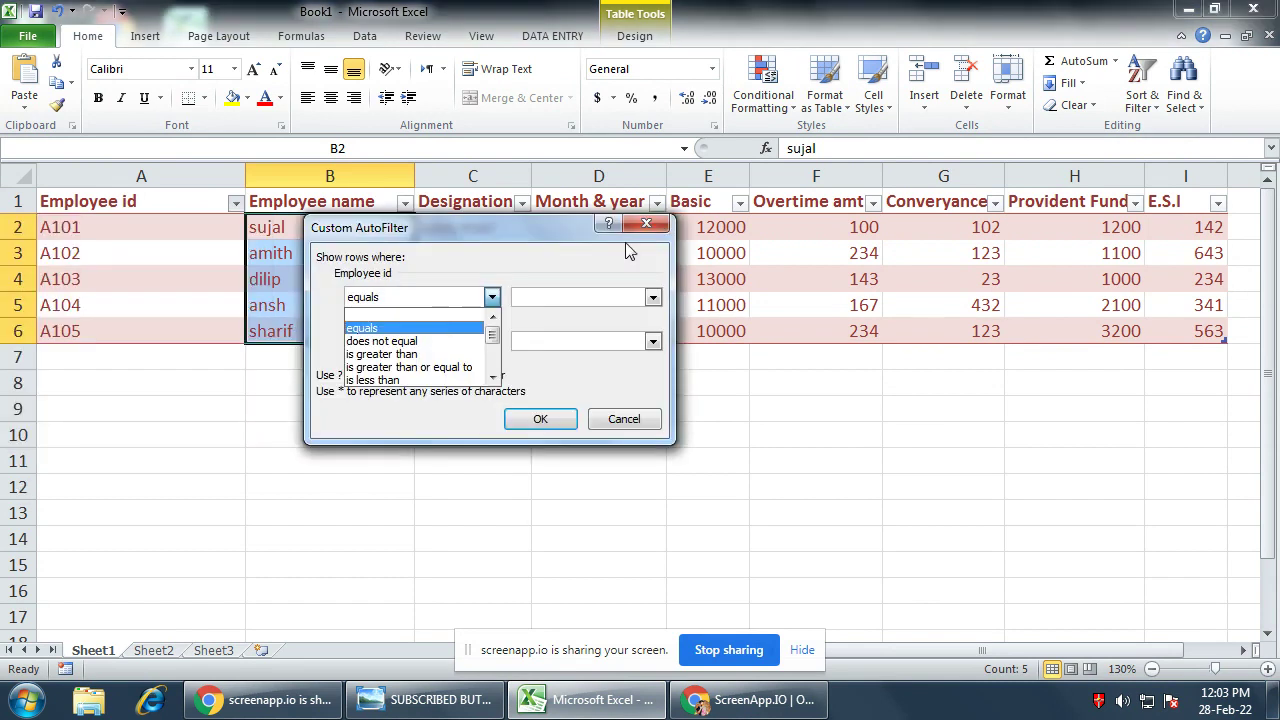
{"action": "left_click", "coordinate": [455, 312]}
{"action": "left_click", "coordinate": [647, 226]}
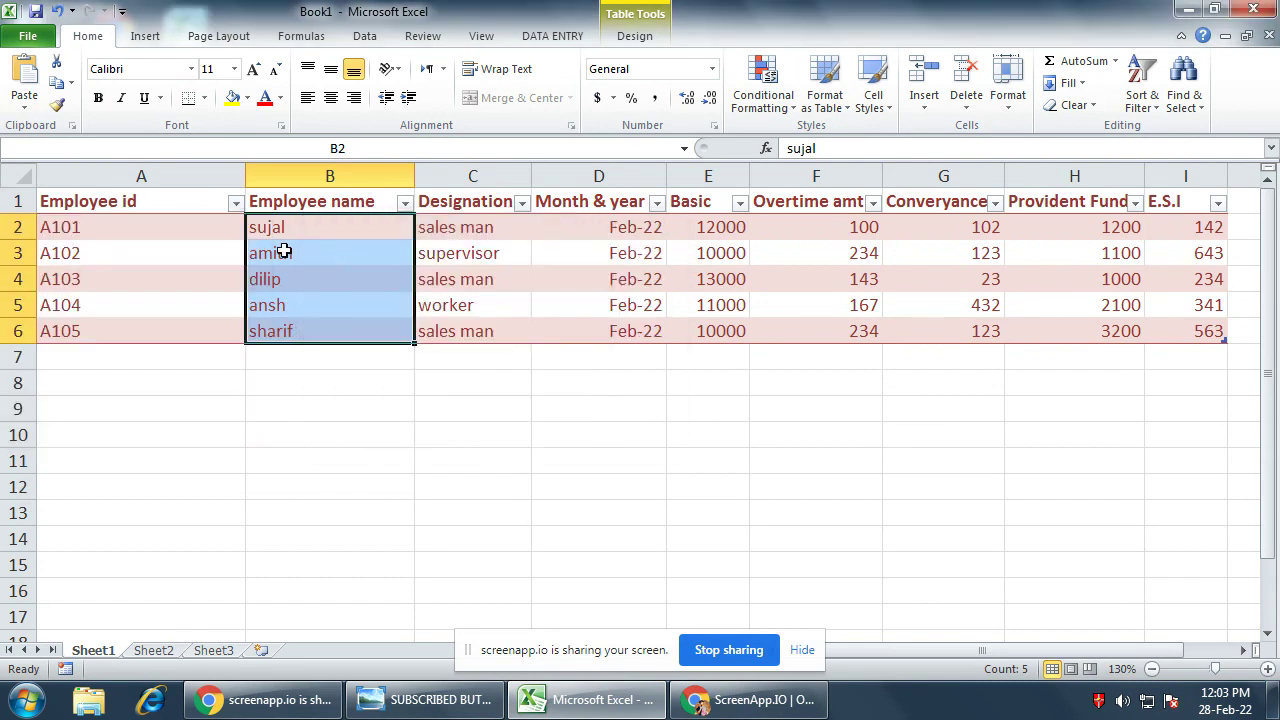
{"action": "left_click", "coordinate": [208, 250]}
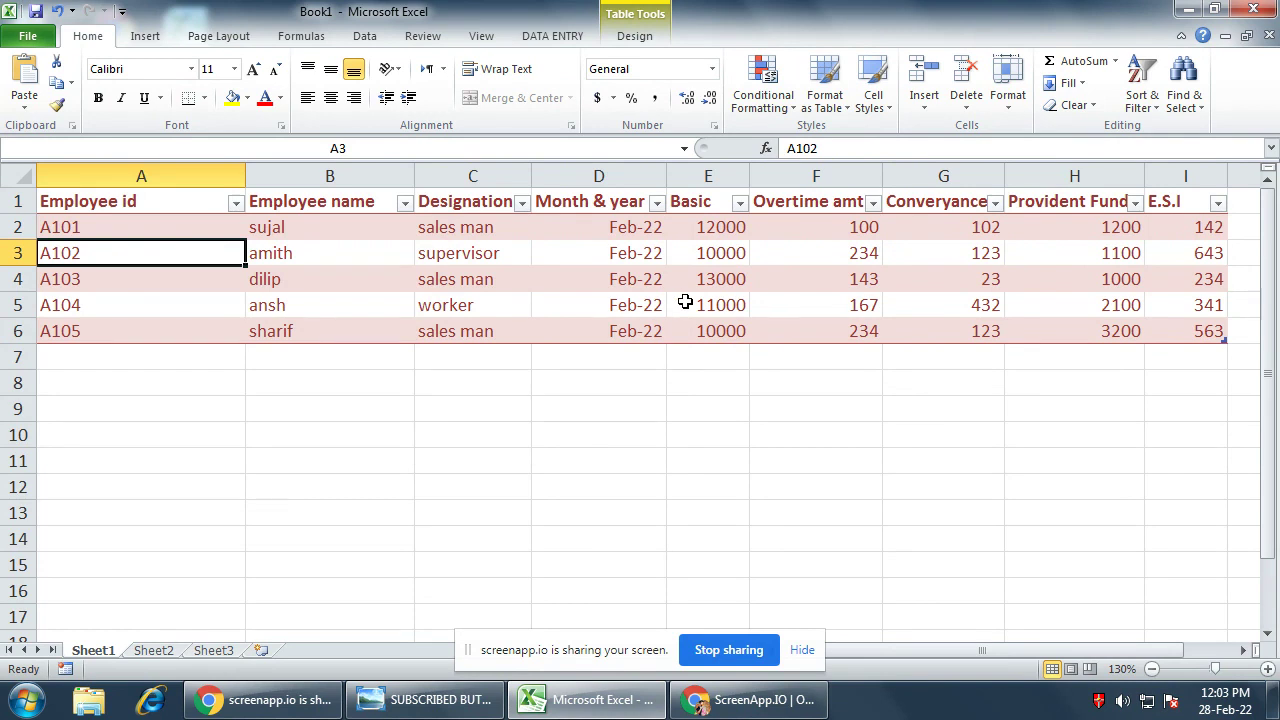
Undo the light red table and select cell E6 inside the data.
{"action": "key", "text": "ctrl+z"}
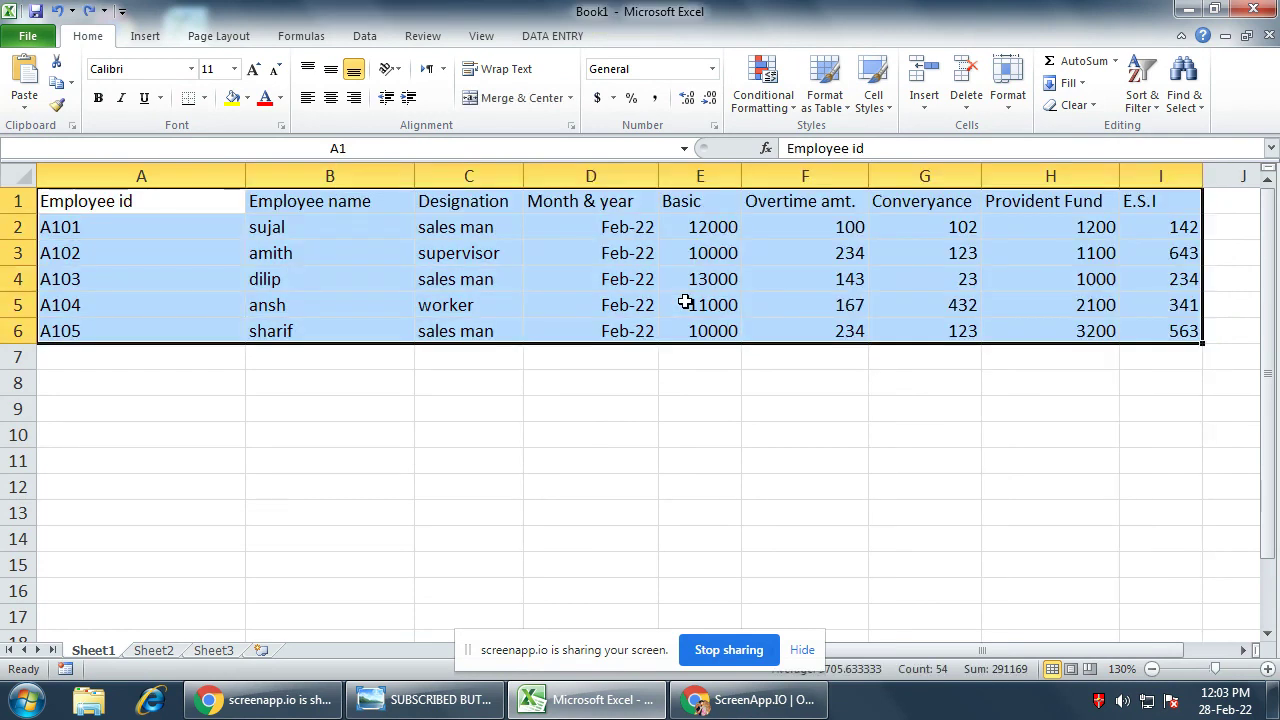
{"action": "left_click", "coordinate": [554, 387]}
{"action": "left_click", "coordinate": [229, 229]}
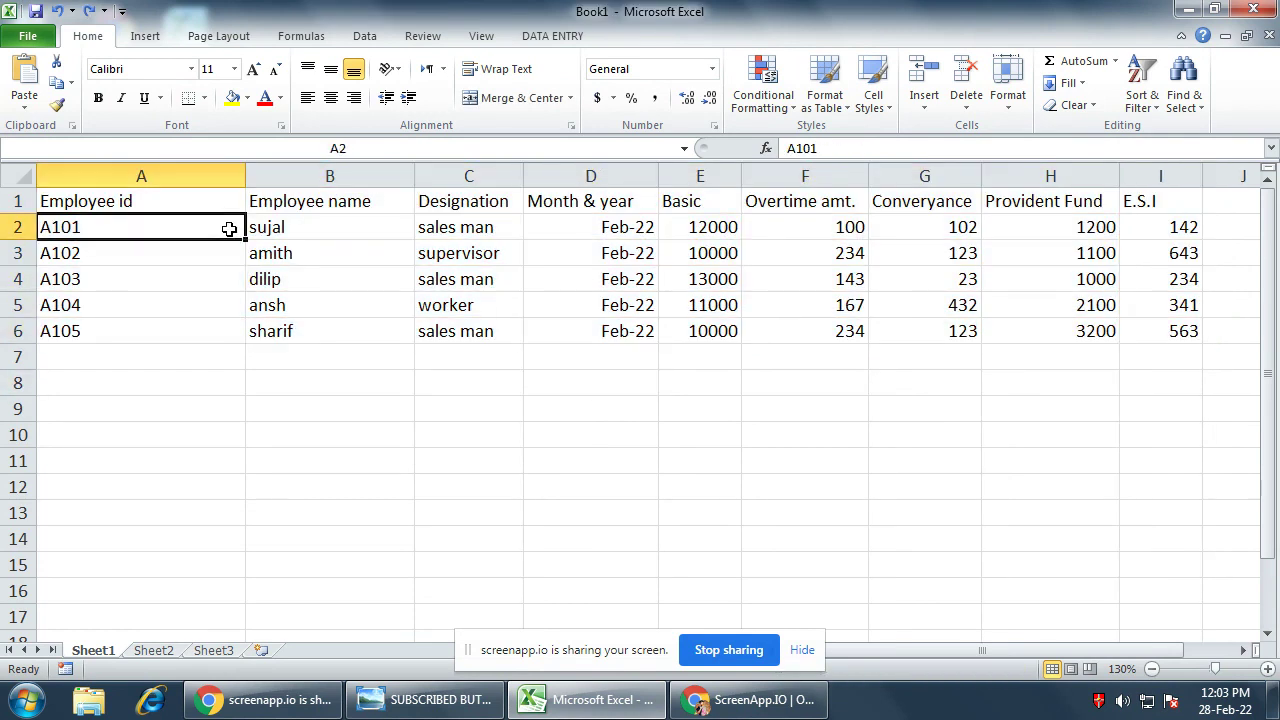
{"action": "left_click", "coordinate": [222, 212]}
{"action": "left_click", "coordinate": [330, 305]}
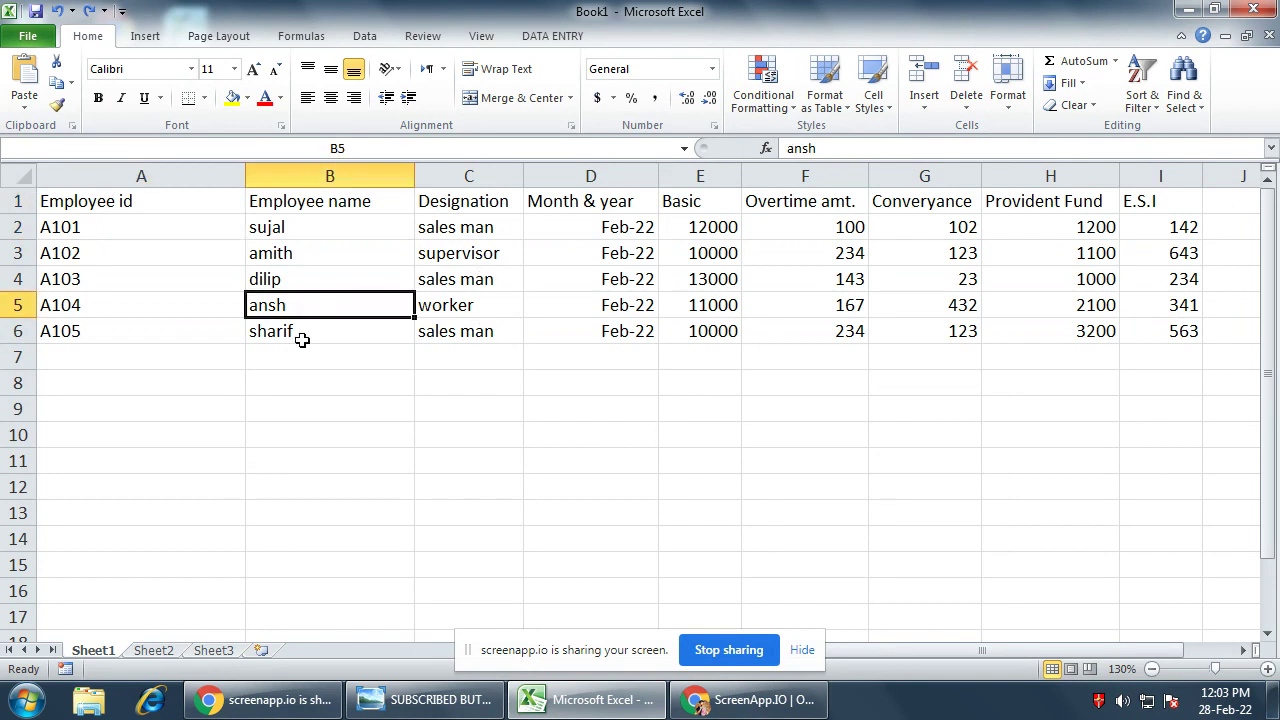
{"action": "left_click_drag", "start_coordinate": [133, 203], "coordinate": [343, 278]}
{"action": "left_click", "coordinate": [724, 329]}
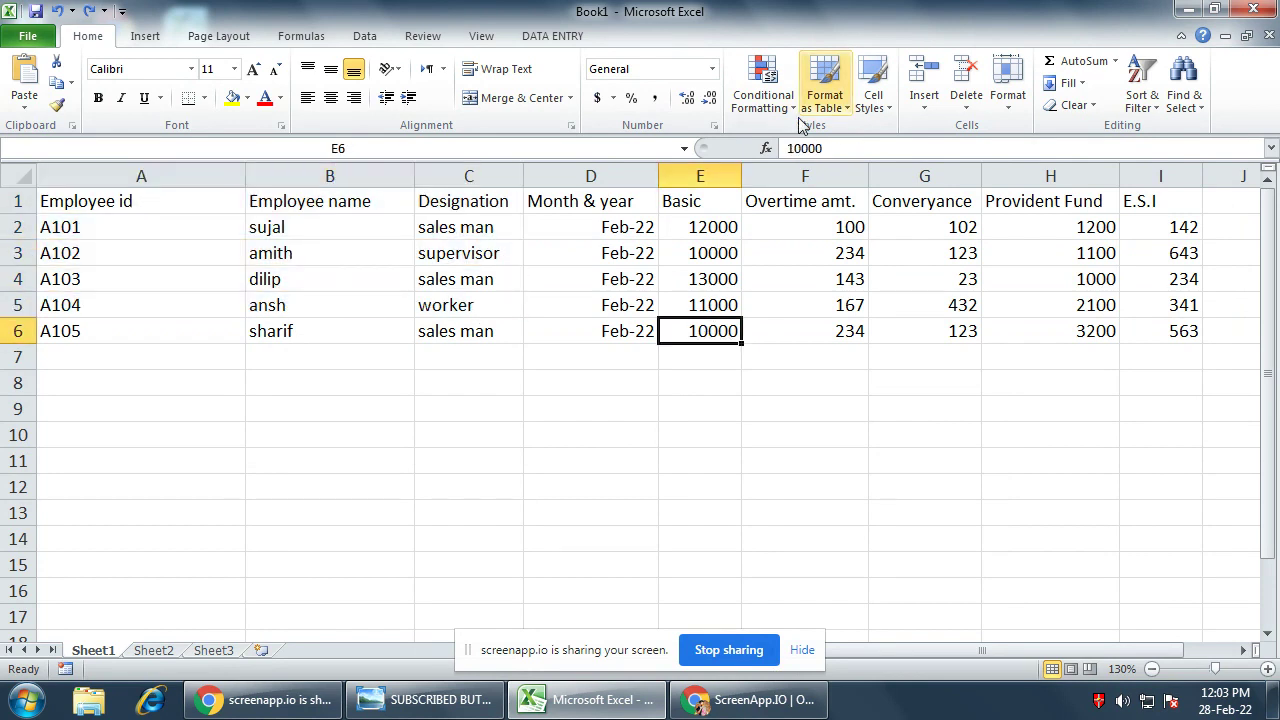
Cancel a first medium style, then apply a green medium table style with headers.
{"action": "left_click", "coordinate": [816, 104]}
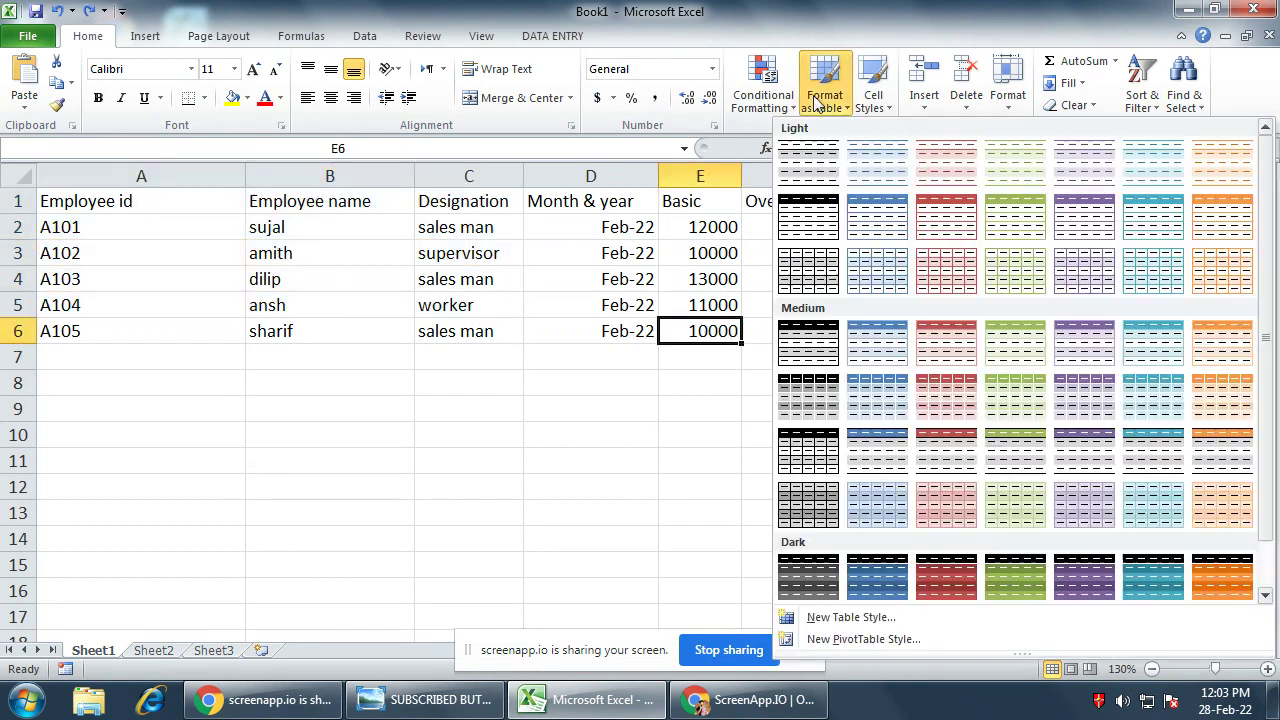
{"action": "left_click", "coordinate": [891, 349]}
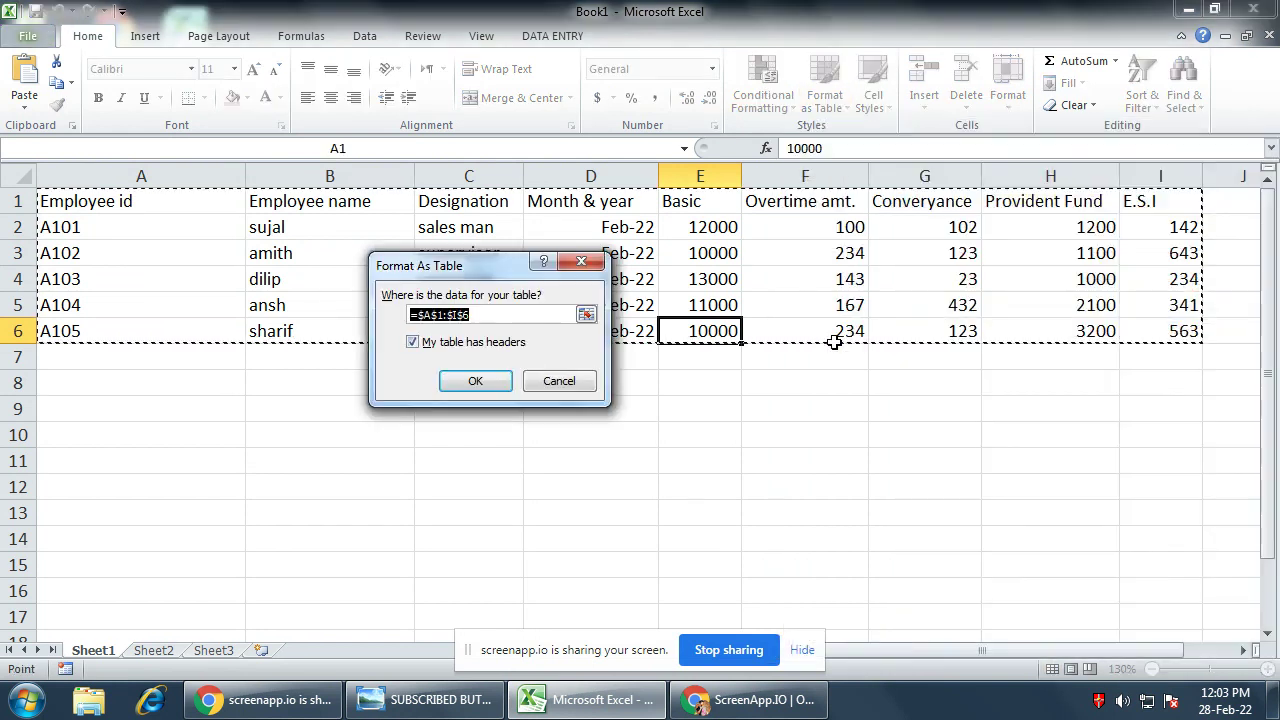
{"action": "key", "text": "Escape"}
{"action": "left_click", "coordinate": [452, 253]}
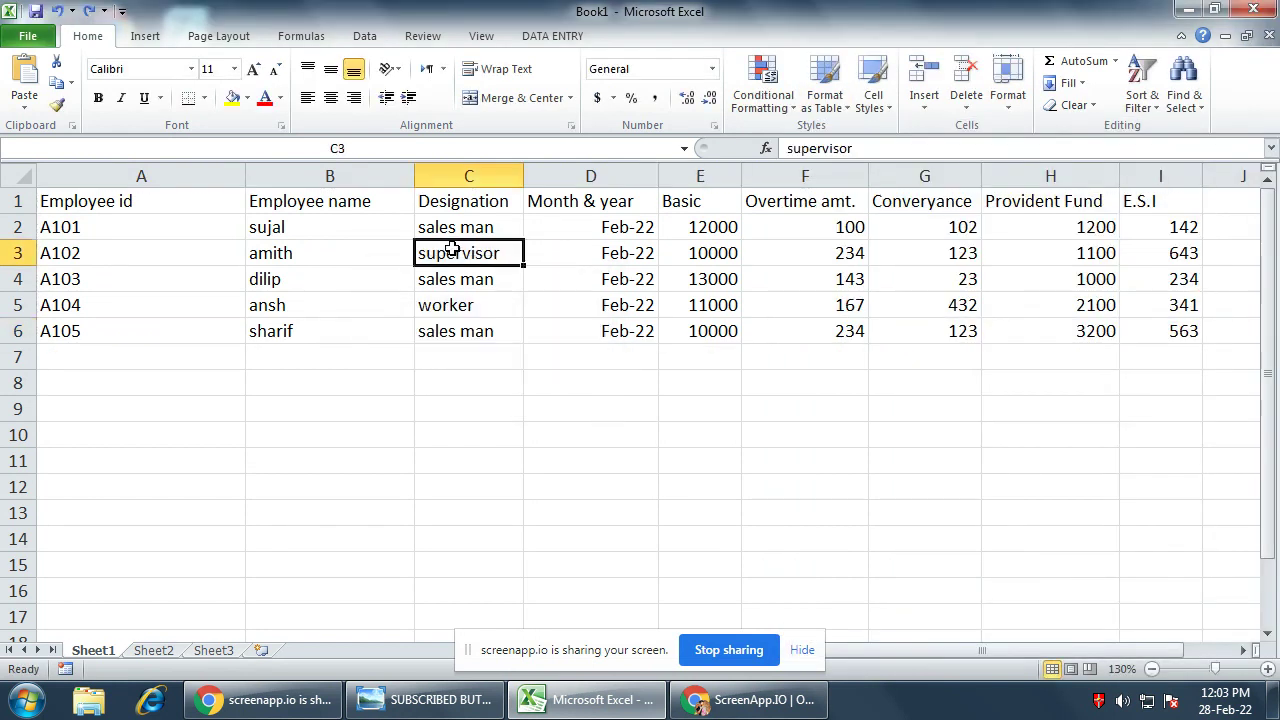
{"action": "left_click", "coordinate": [838, 105]}
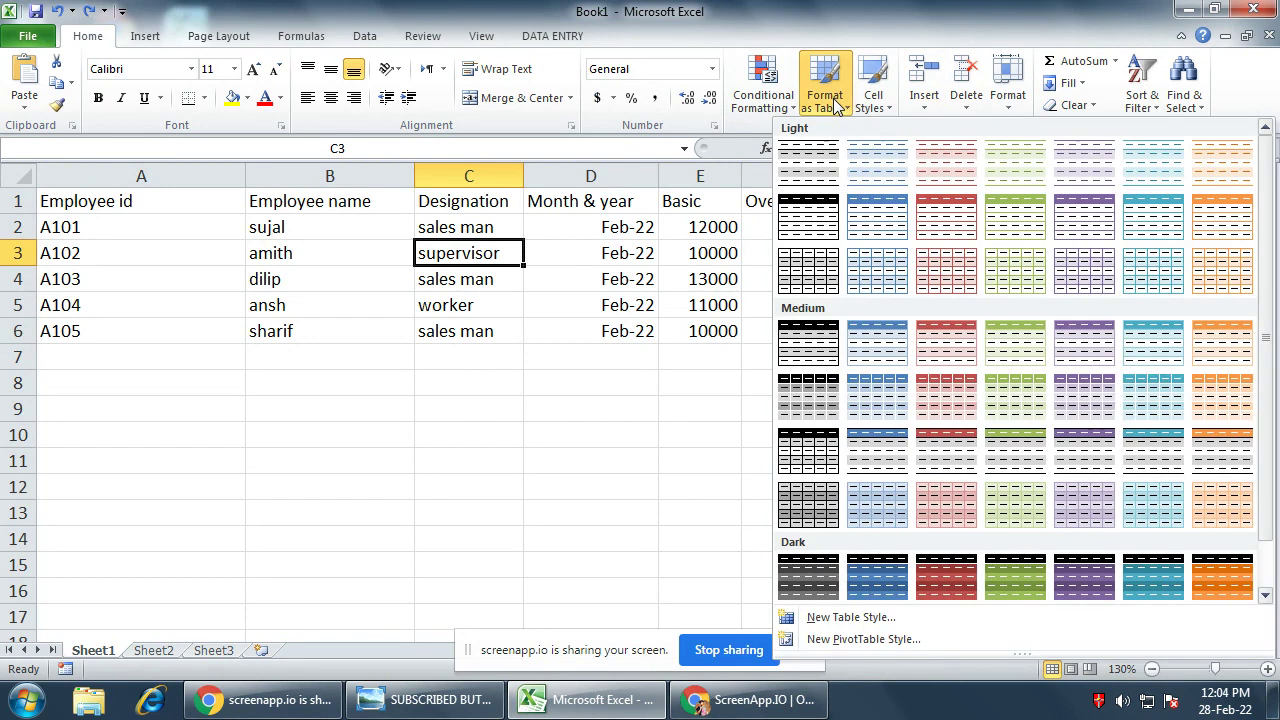
{"action": "left_click", "coordinate": [1027, 345]}
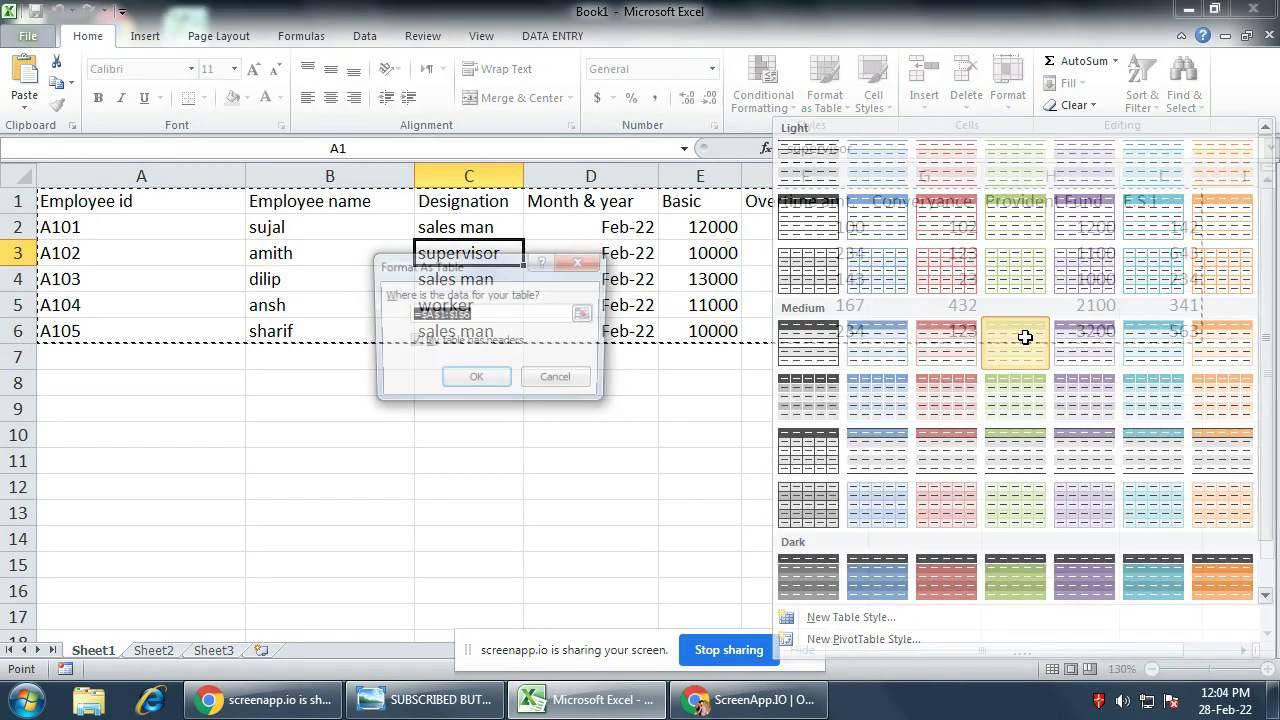
{"action": "left_click_drag", "start_coordinate": [515, 264], "coordinate": [531, 354]}
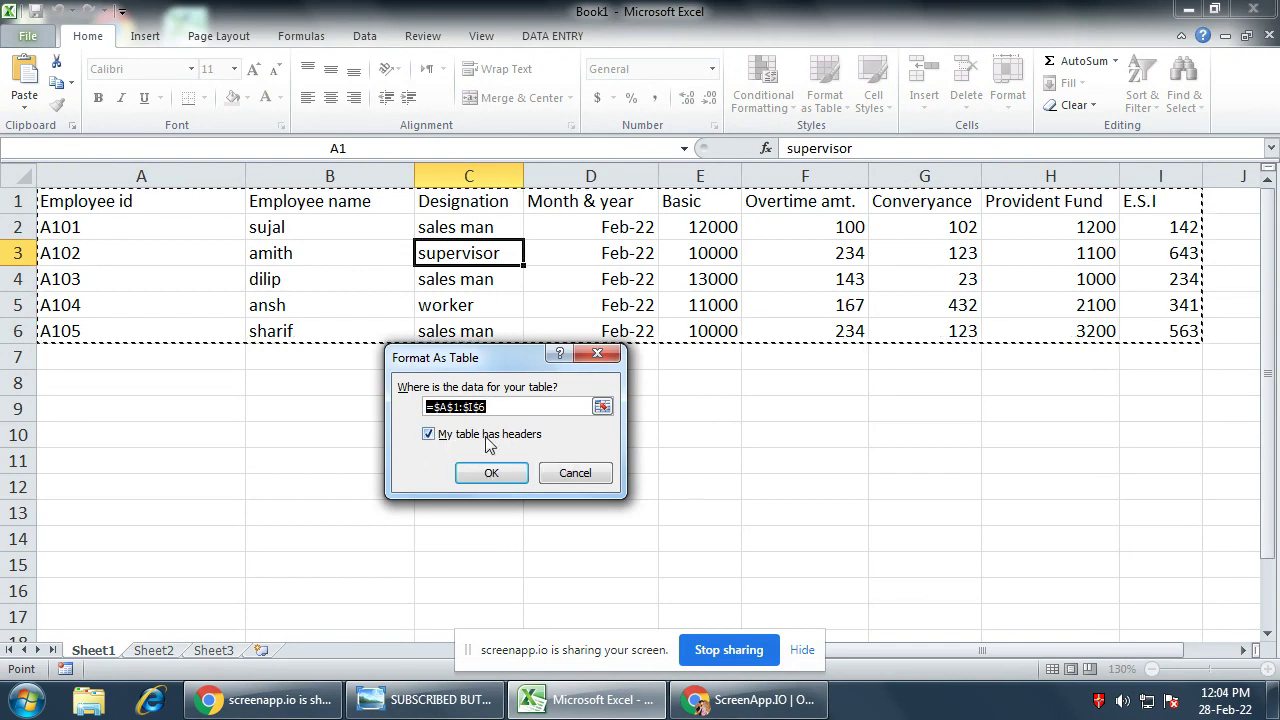
{"action": "left_click", "coordinate": [507, 483]}
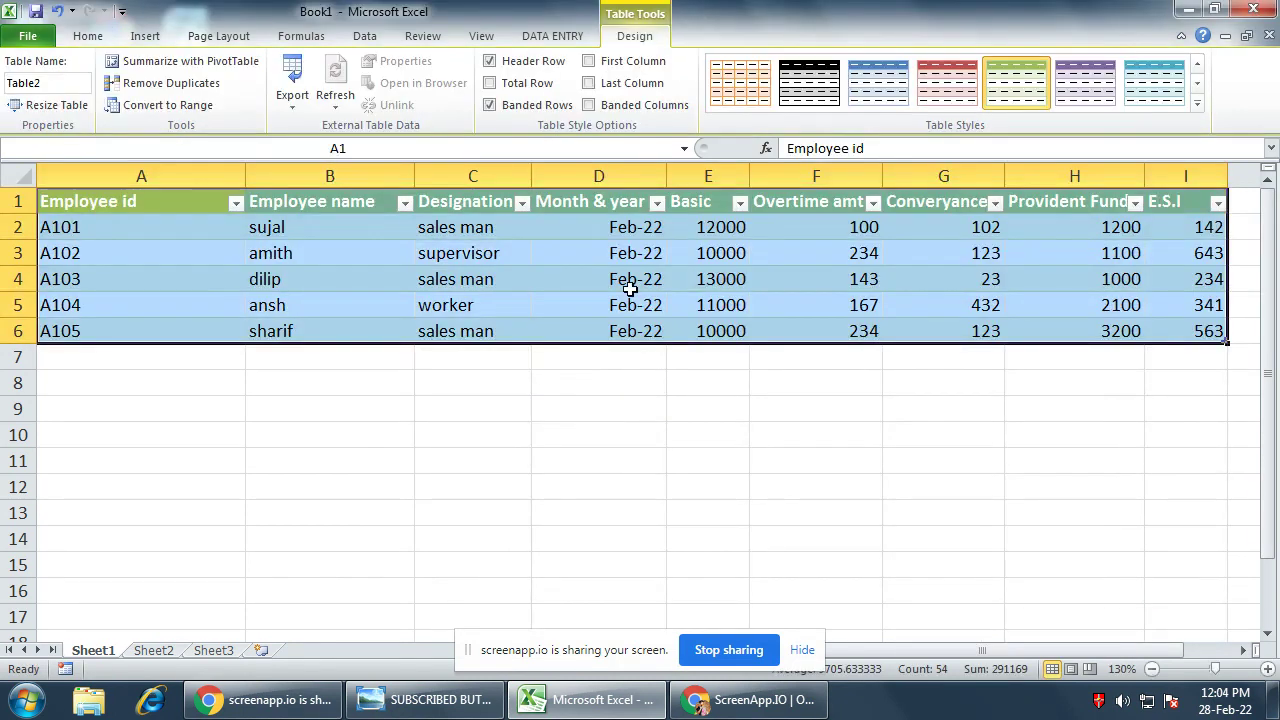
Check cells A3, B4, E5 and C4 of the green table, then undo it.
{"action": "left_click", "coordinate": [462, 407]}
{"action": "left_click", "coordinate": [180, 255]}
{"action": "left_click", "coordinate": [400, 278]}
{"action": "left_click", "coordinate": [734, 302]}
{"action": "left_click", "coordinate": [464, 279]}
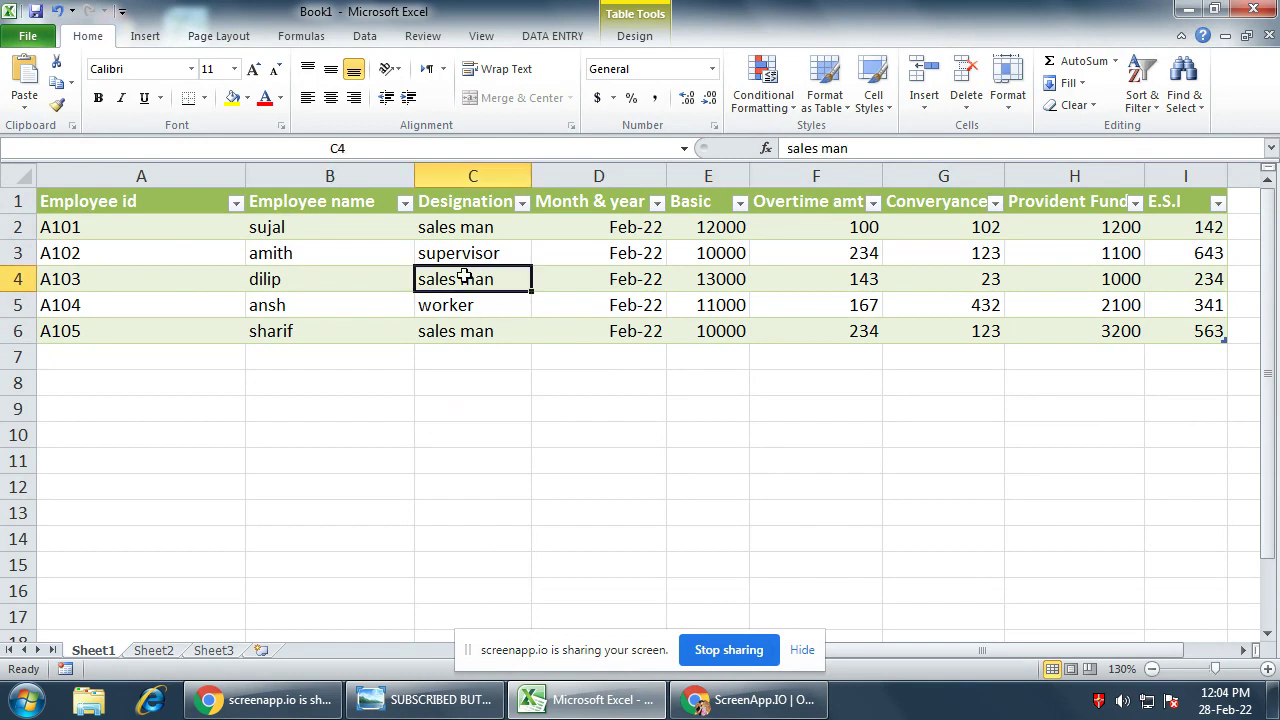
{"action": "key", "text": "ctrl+z"}
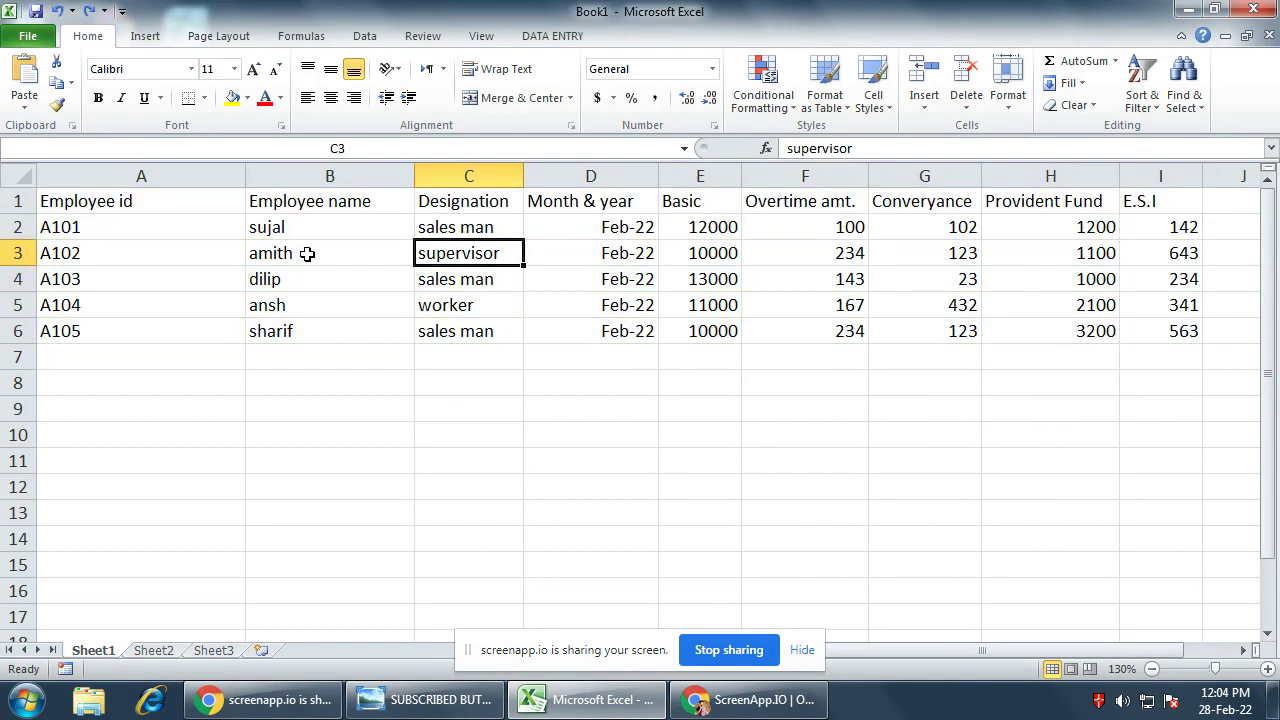
Review the plain data cells B4, C3 and D4, then start a new table with Ctrl+T.
{"action": "left_click", "coordinate": [309, 270]}
{"action": "left_click", "coordinate": [373, 440]}
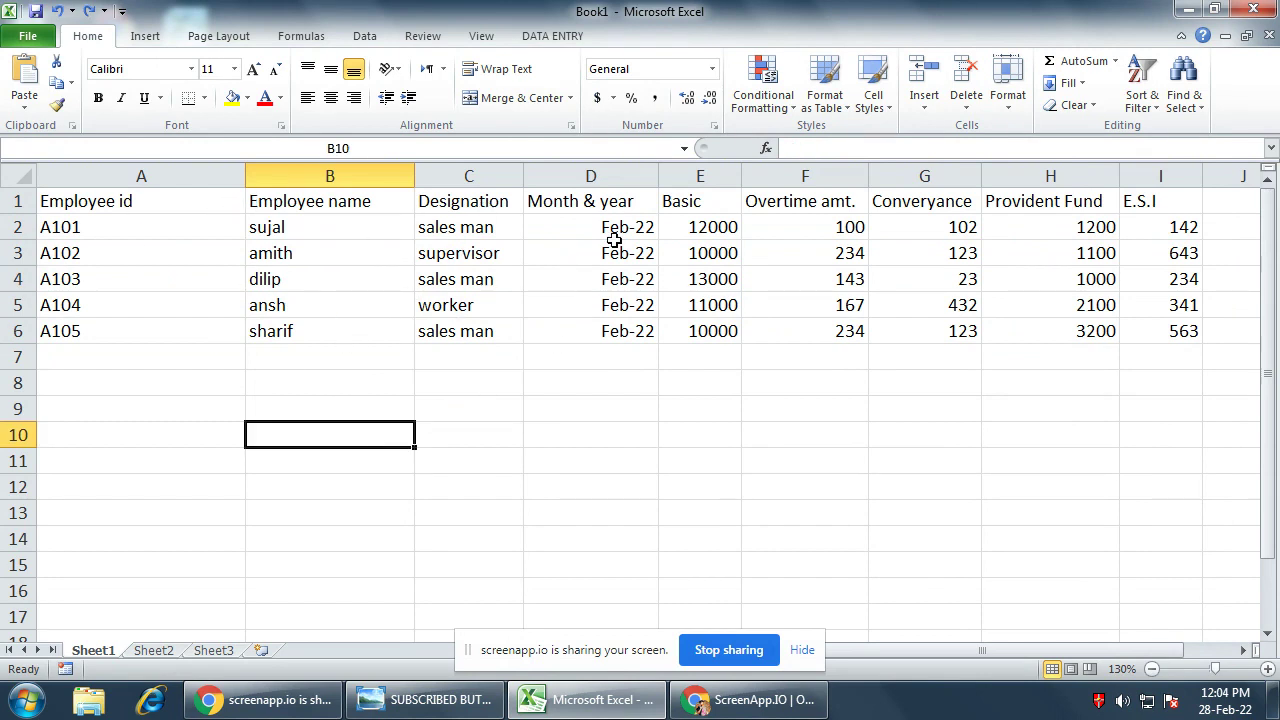
{"action": "left_click", "coordinate": [448, 256]}
{"action": "left_click", "coordinate": [600, 272]}
{"action": "left_click", "coordinate": [497, 245]}
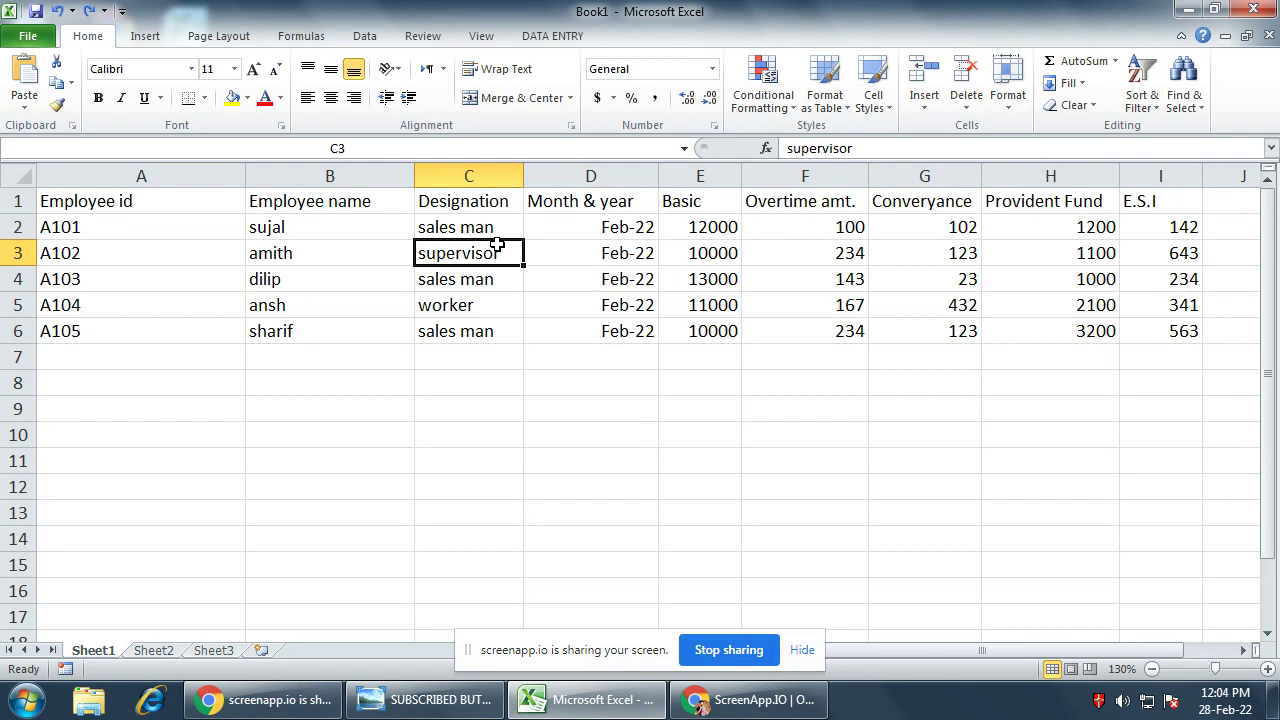
{"action": "key", "text": "ctrl+t"}
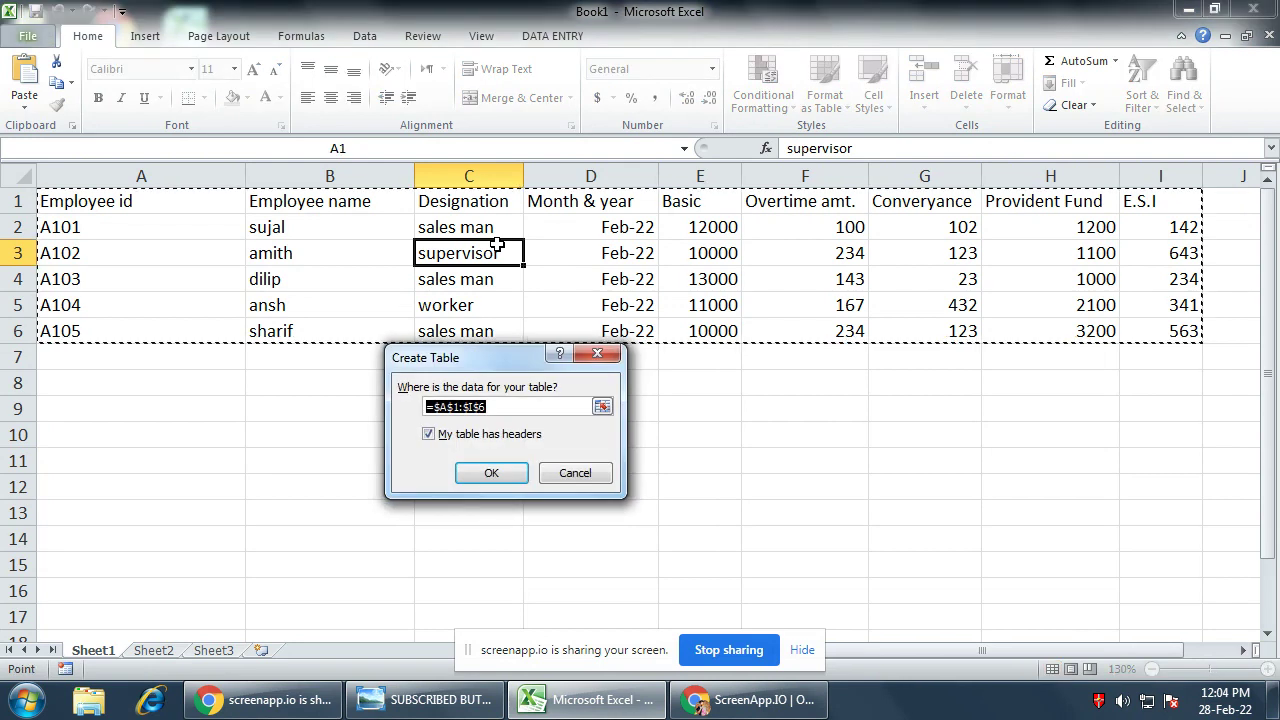
Confirm A1:I6 with headers to create the blue banded table, then check a few cells.
{"action": "left_click_drag", "start_coordinate": [448, 368], "coordinate": [693, 371]}
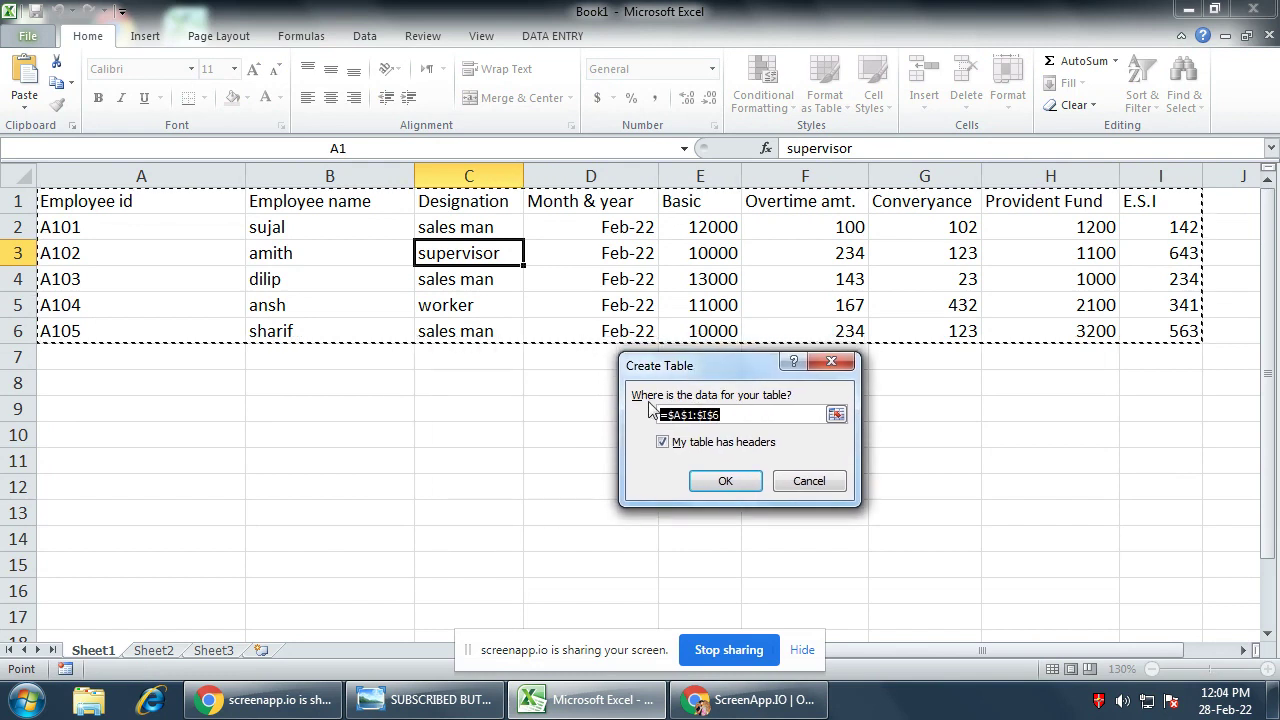
{"action": "left_click", "coordinate": [726, 481]}
{"action": "left_click", "coordinate": [405, 435]}
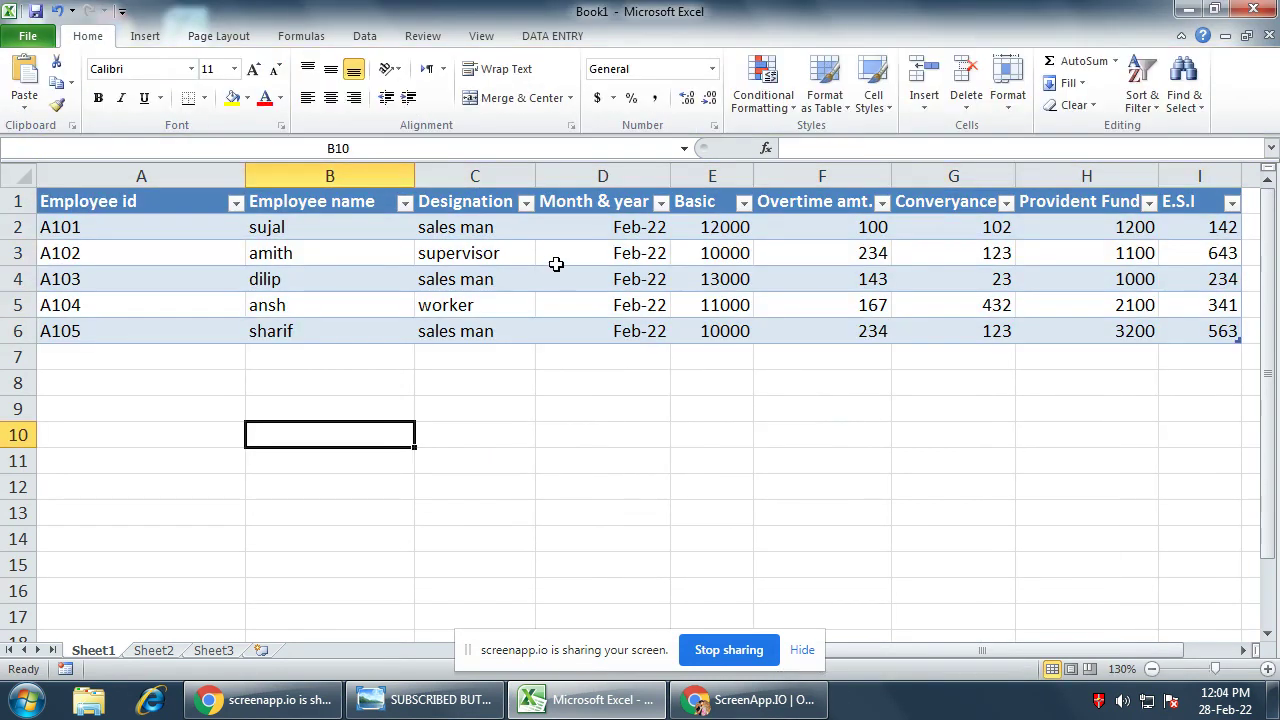
{"action": "left_click", "coordinate": [556, 264]}
{"action": "left_click", "coordinate": [363, 251]}
{"action": "left_click", "coordinate": [757, 281]}
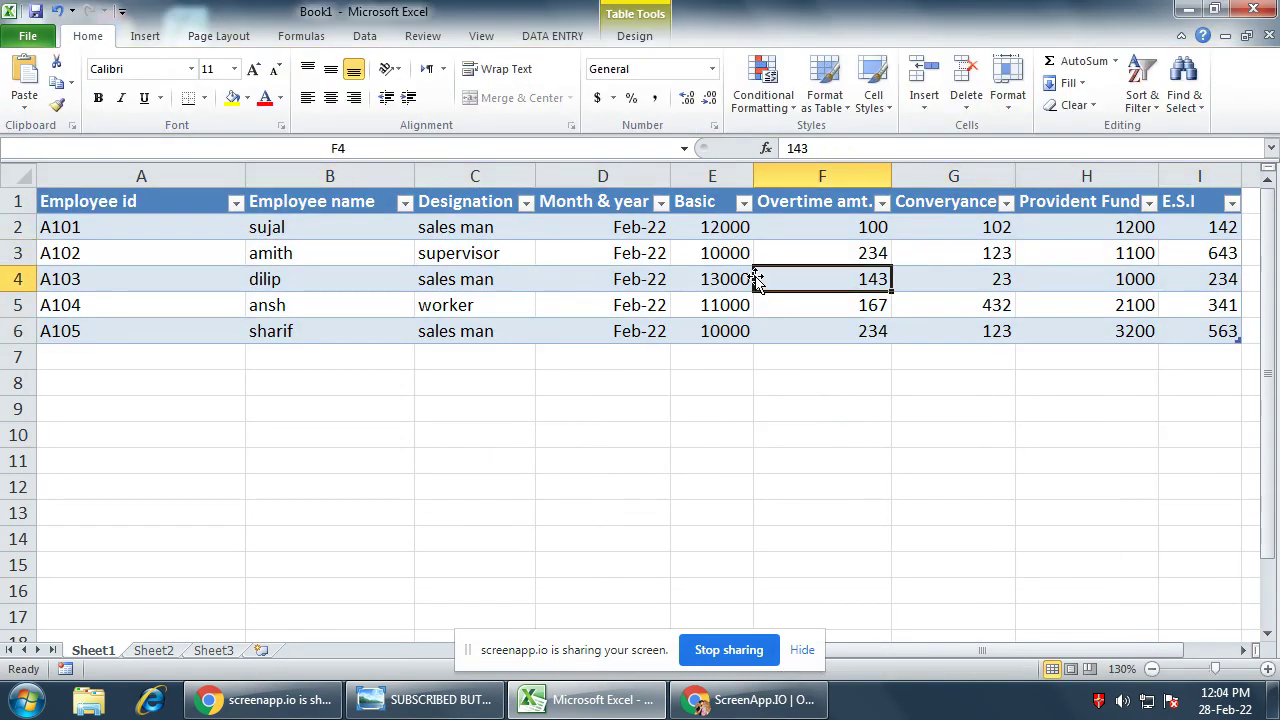
{"action": "left_click", "coordinate": [293, 287]}
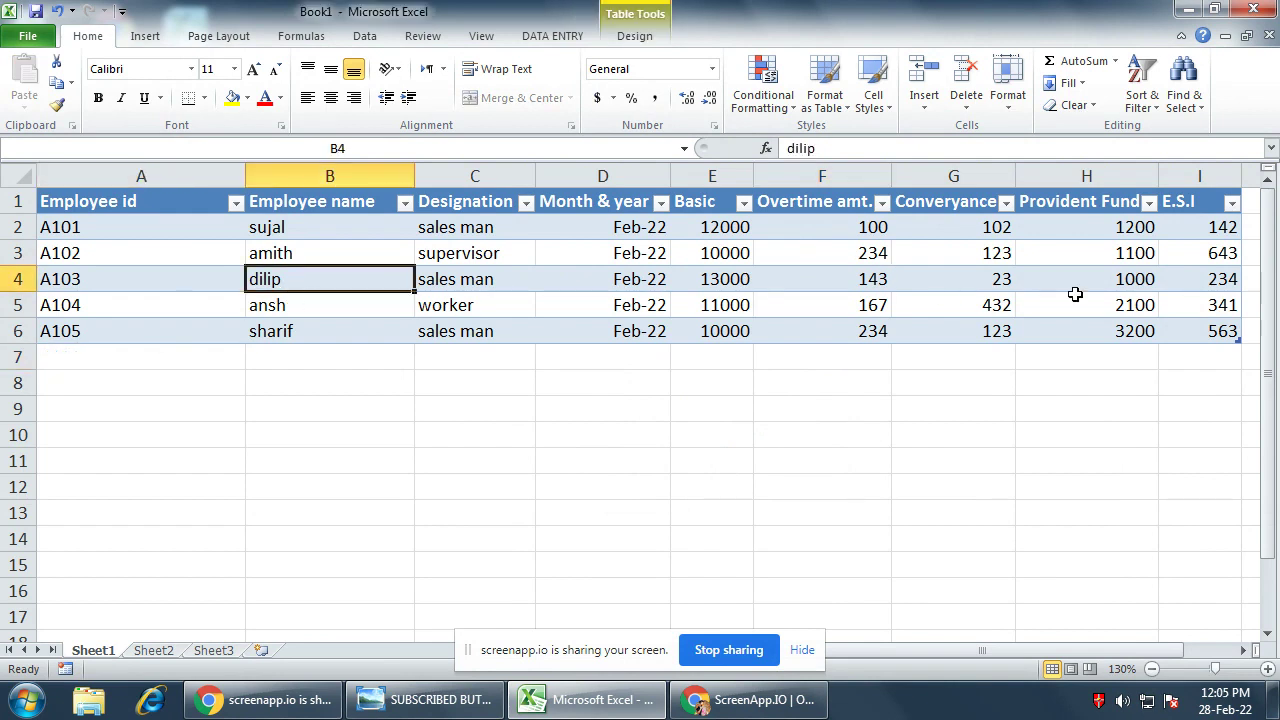
{"action": "left_click", "coordinate": [1120, 311]}
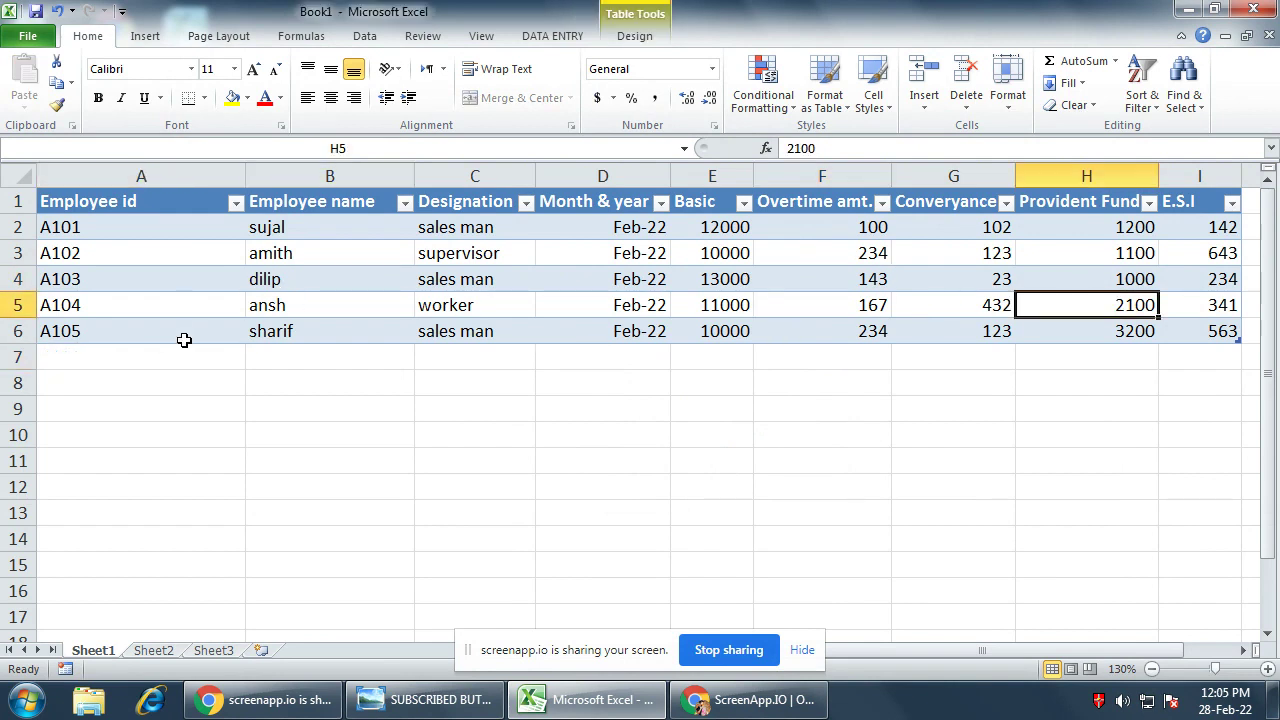
{"action": "left_click", "coordinate": [126, 203]}
{"action": "left_click", "coordinate": [136, 227]}
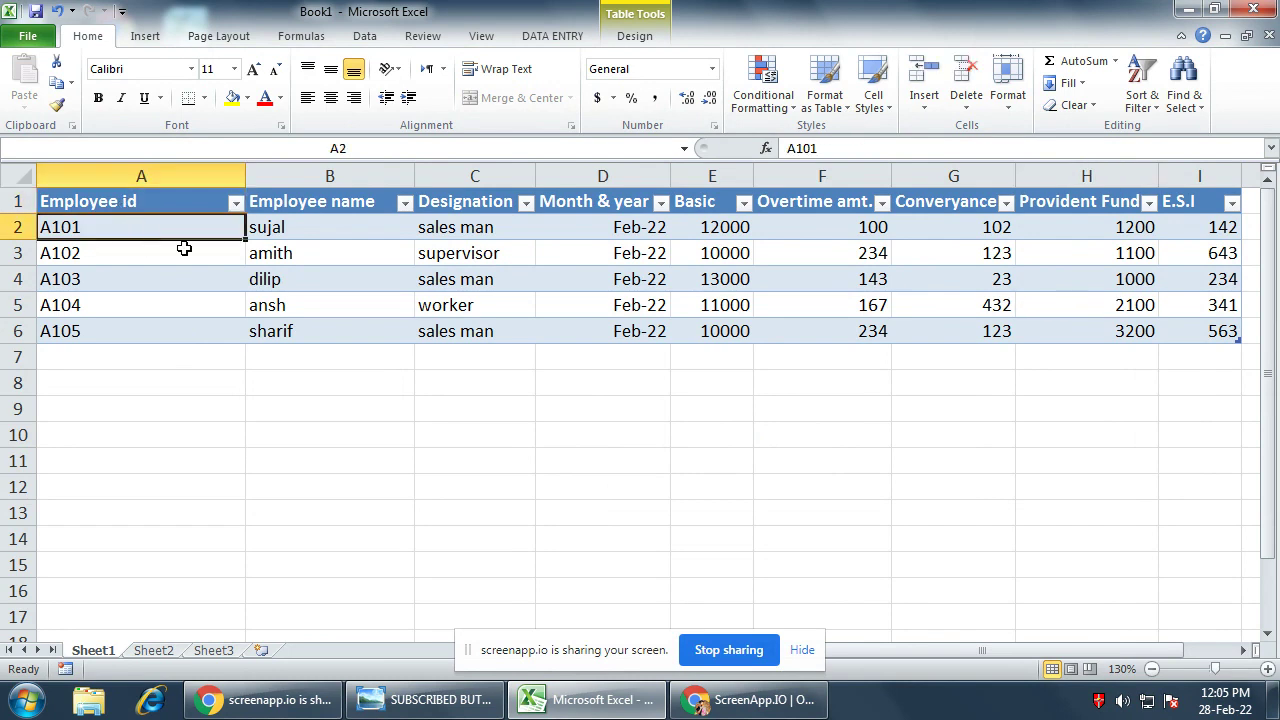
{"action": "left_click_drag", "start_coordinate": [158, 222], "coordinate": [158, 350]}
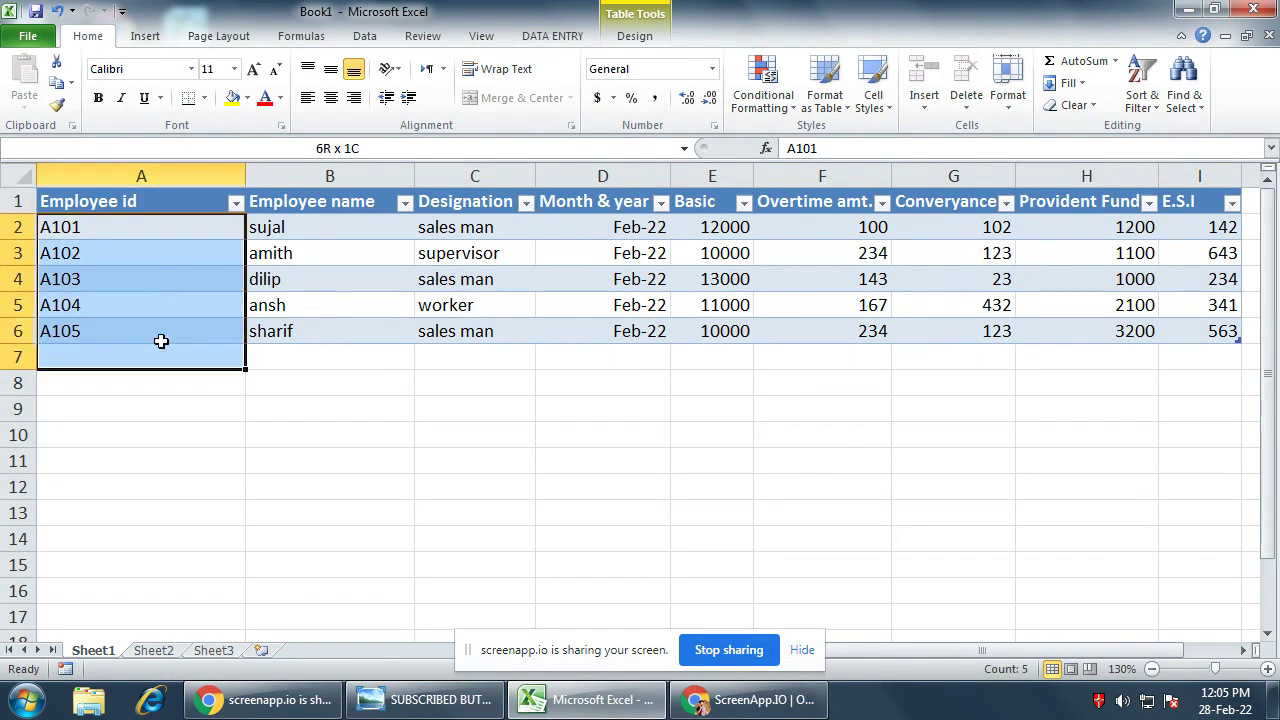
{"action": "left_click_drag", "start_coordinate": [171, 229], "coordinate": [168, 300]}
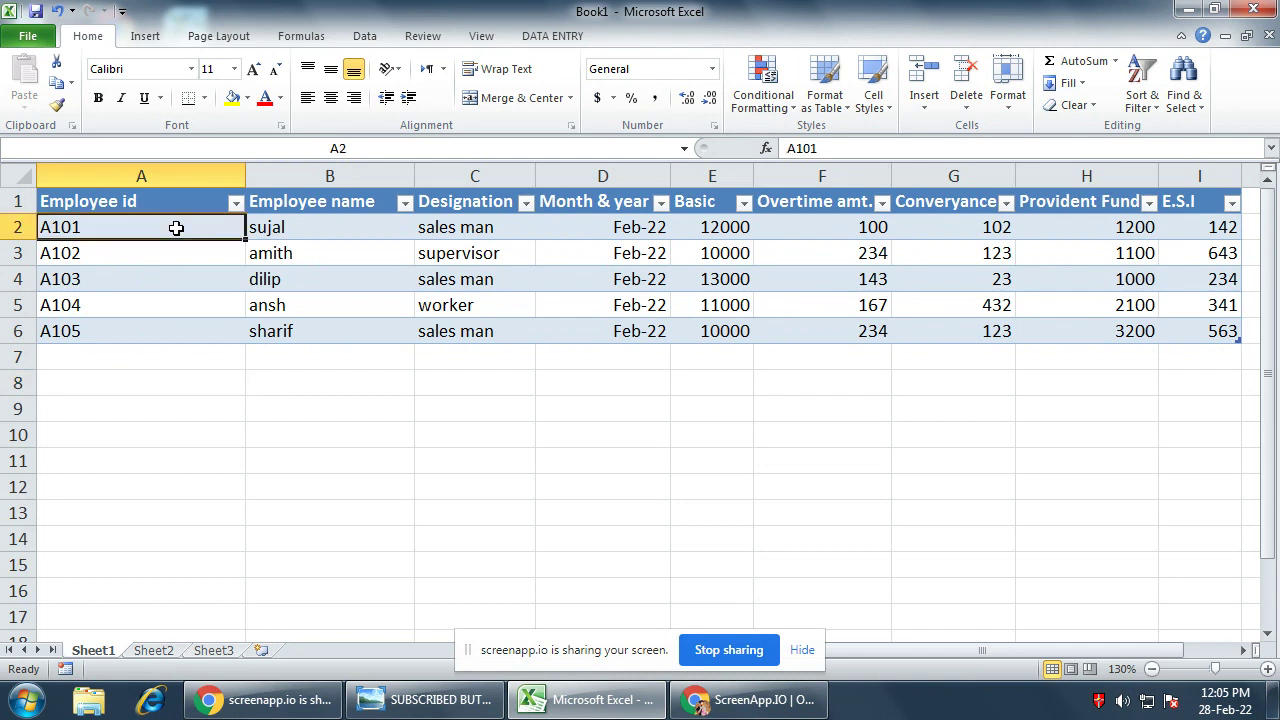
{"action": "left_click", "coordinate": [163, 354]}
{"action": "left_click_drag", "start_coordinate": [177, 223], "coordinate": [165, 306]}
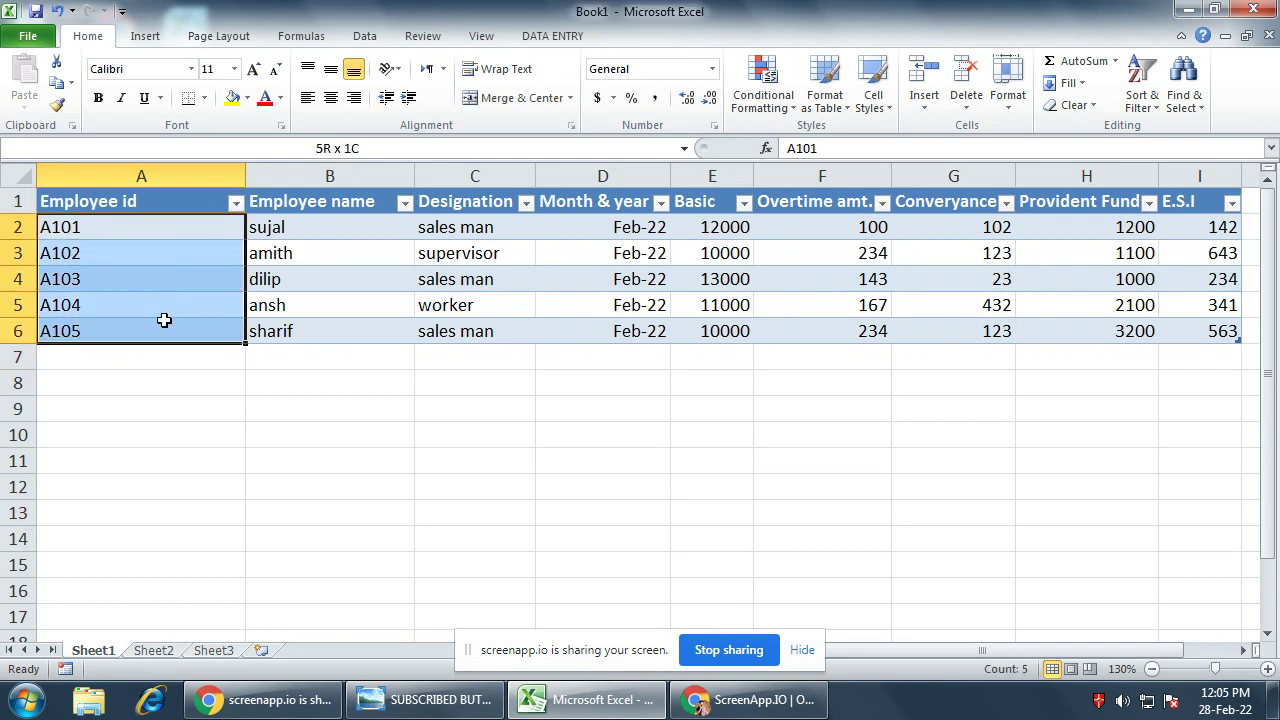
{"action": "left_click", "coordinate": [182, 224]}
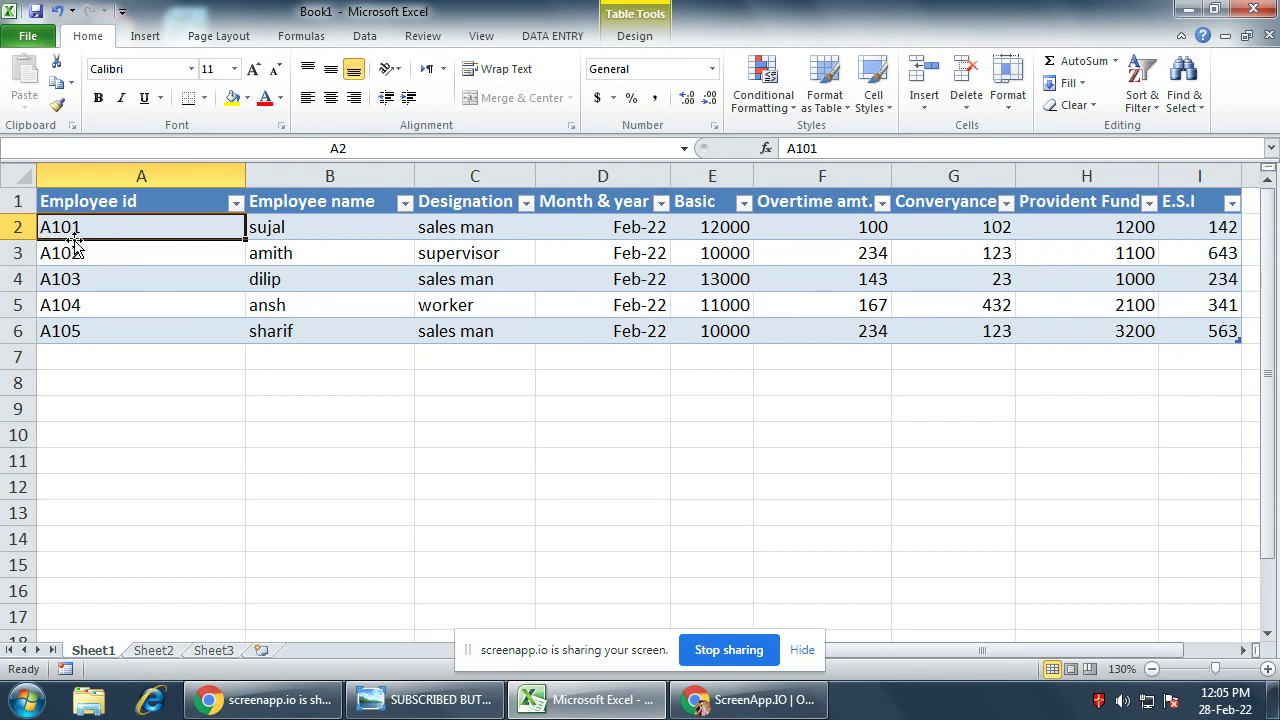
{"action": "left_click", "coordinate": [116, 366]}
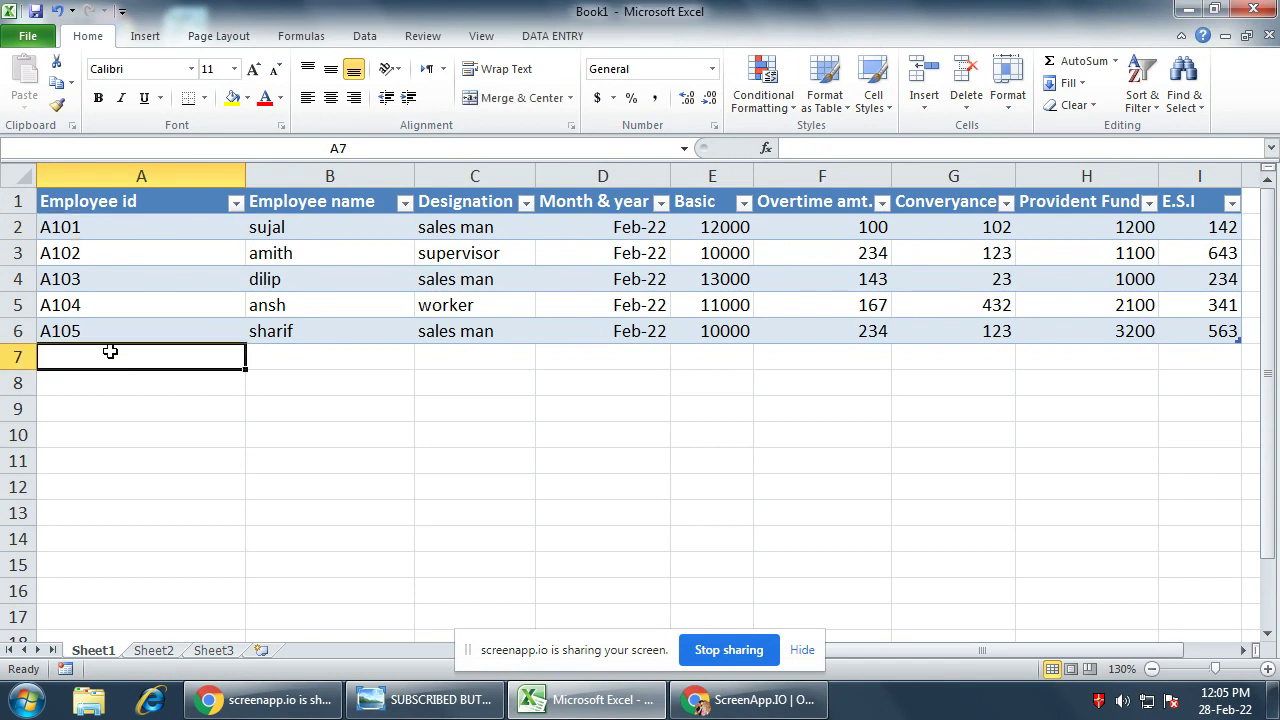
{"action": "left_click", "coordinate": [152, 222]}
{"action": "left_click", "coordinate": [119, 205]}
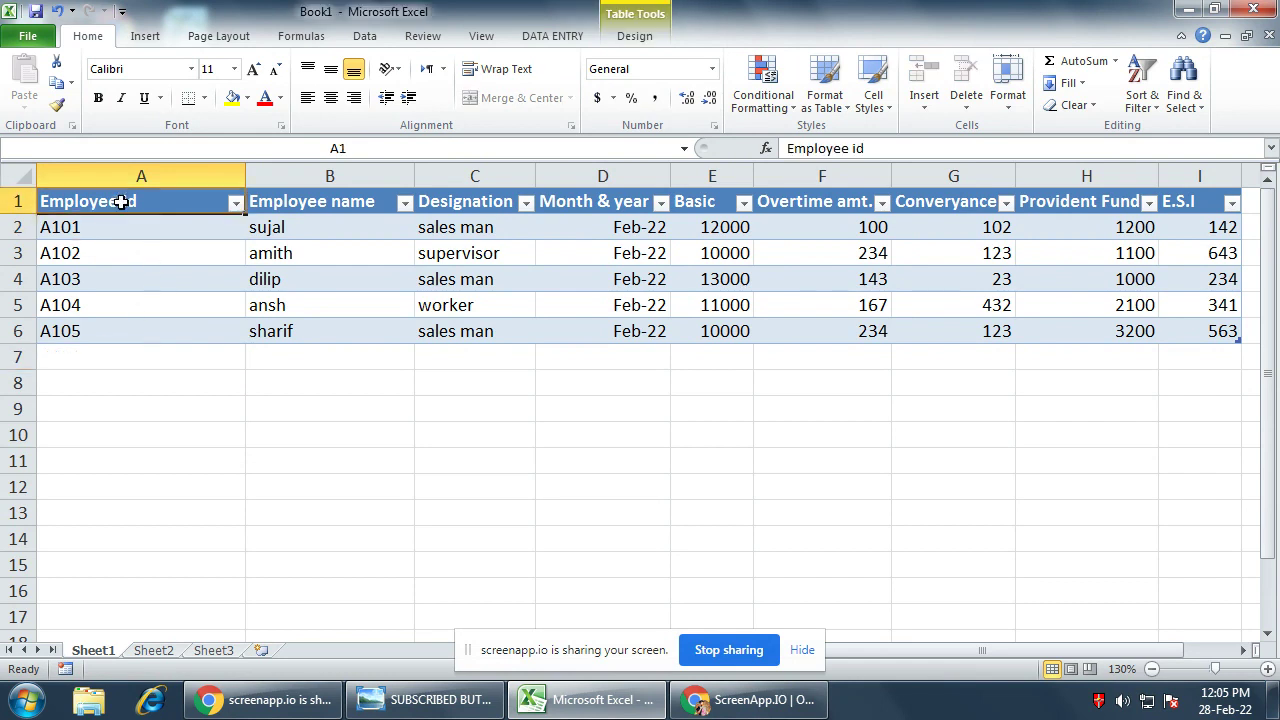
{"action": "left_click", "coordinate": [237, 205]}
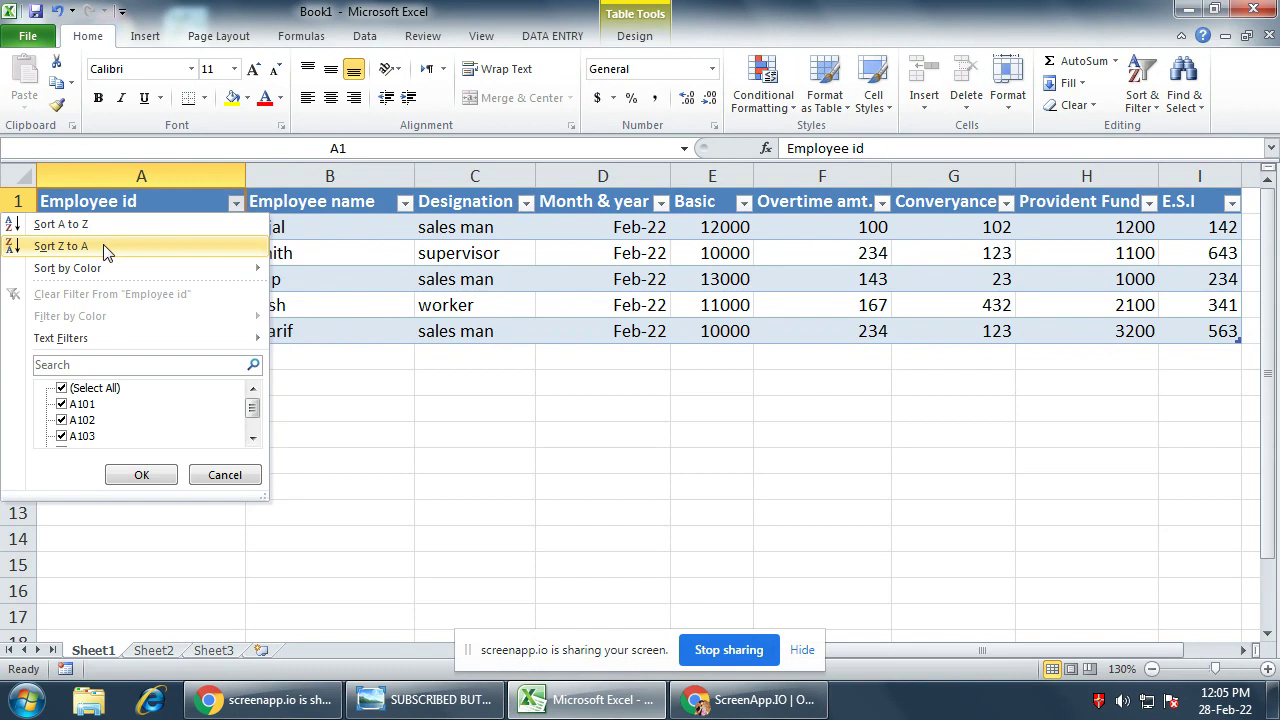
Sort Employee id Z to A so A105 comes first, and check the reordered rows.
{"action": "left_click", "coordinate": [108, 248]}
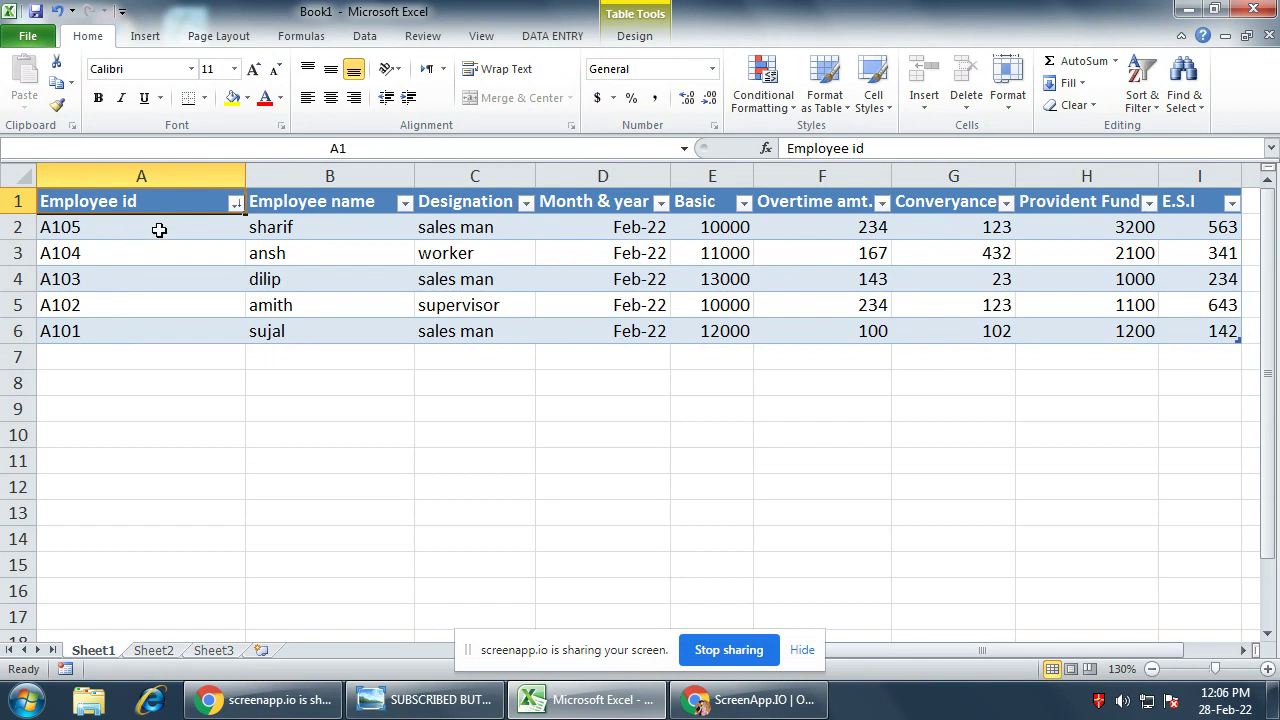
{"action": "left_click", "coordinate": [338, 232]}
{"action": "left_click", "coordinate": [349, 275]}
{"action": "left_click", "coordinate": [466, 254]}
{"action": "left_click", "coordinate": [645, 224]}
{"action": "left_click", "coordinate": [718, 258]}
{"action": "left_click", "coordinate": [332, 315]}
Look over the names in column B, ending on ansh in B3.
{"action": "left_click", "coordinate": [265, 258]}
{"action": "left_click", "coordinate": [298, 232]}
{"action": "left_click", "coordinate": [288, 260]}
{"action": "left_click", "coordinate": [334, 322]}
{"action": "left_click", "coordinate": [343, 248]}
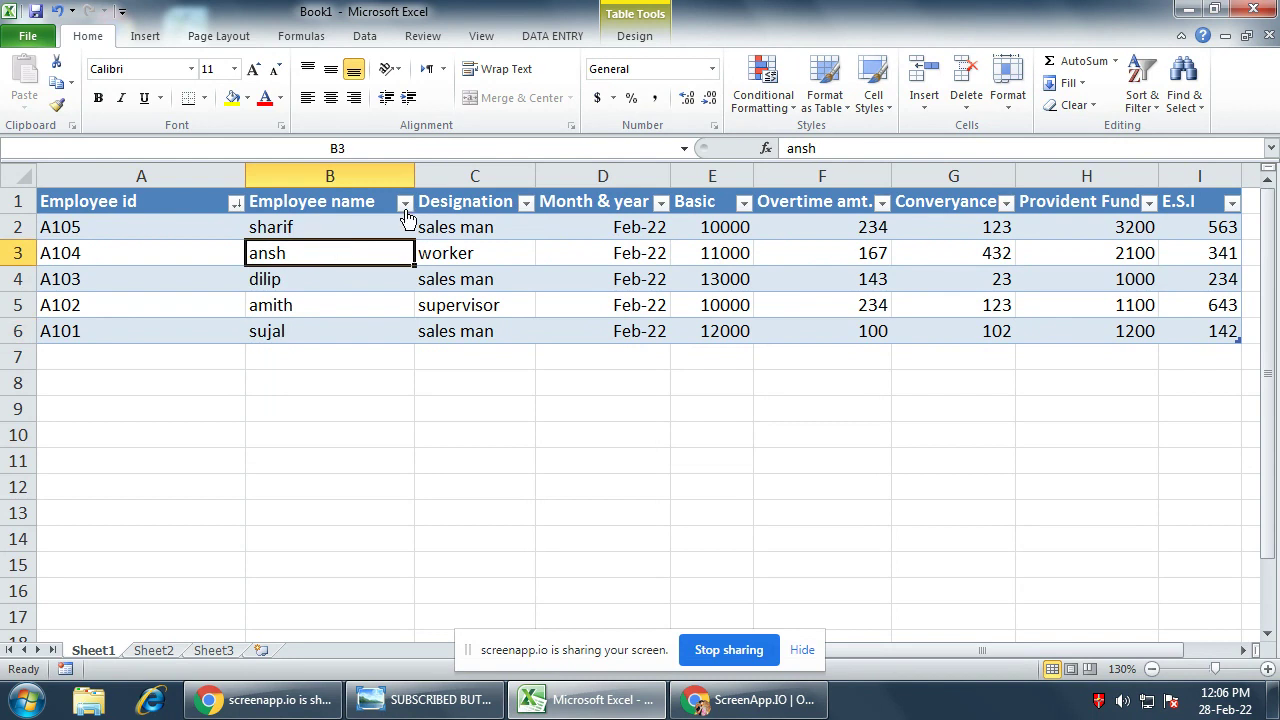
Open and dismiss the Employee name filter menu, then review names in B2:B4.
{"action": "left_click", "coordinate": [405, 205]}
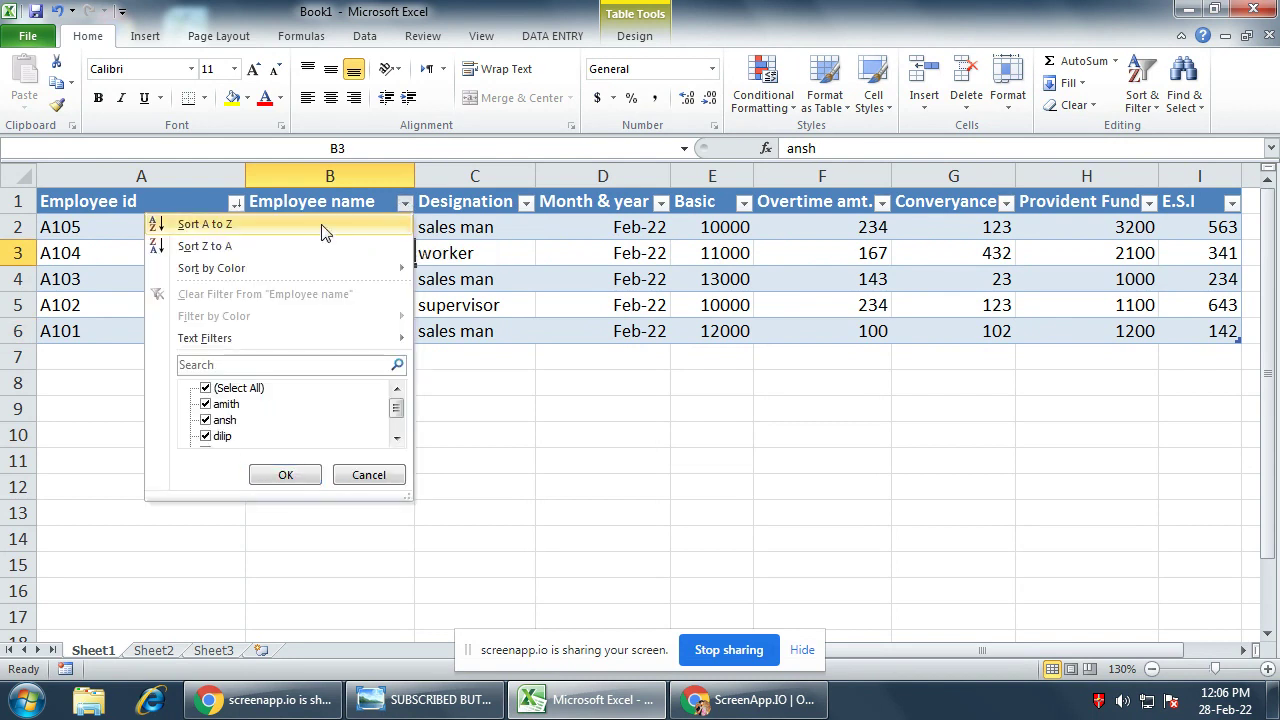
{"action": "left_click", "coordinate": [344, 268]}
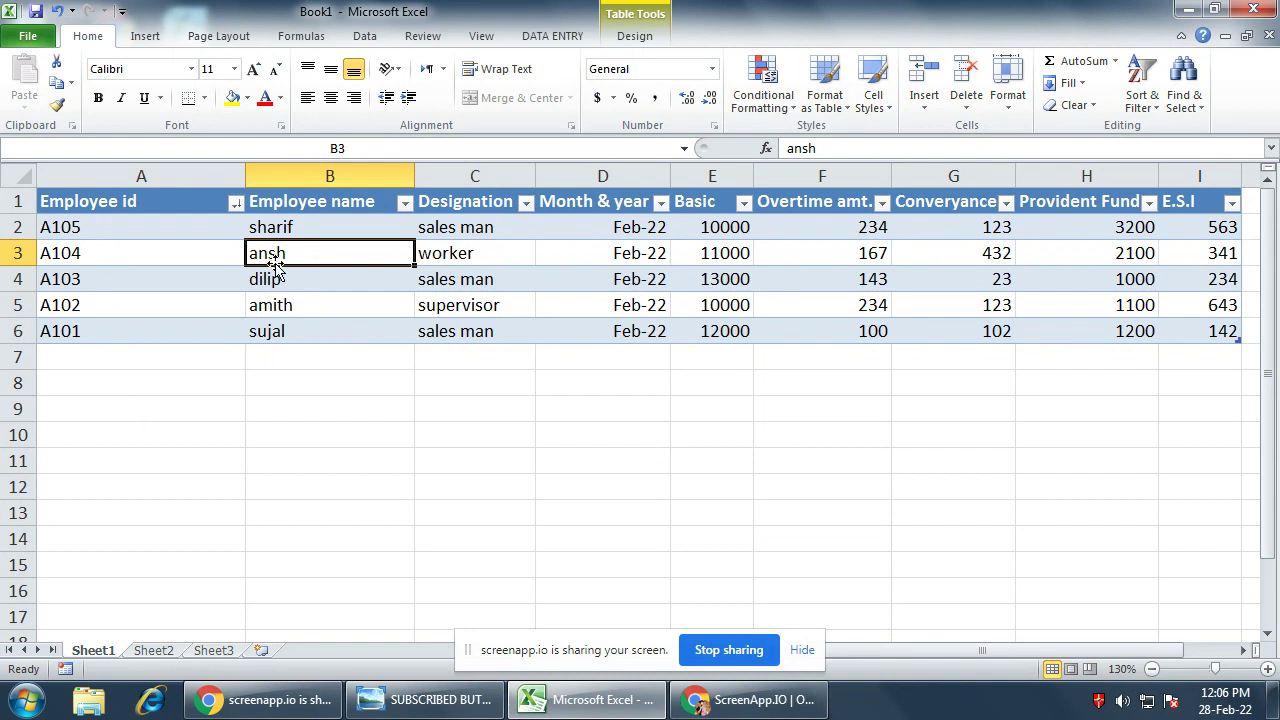
{"action": "left_click", "coordinate": [258, 282]}
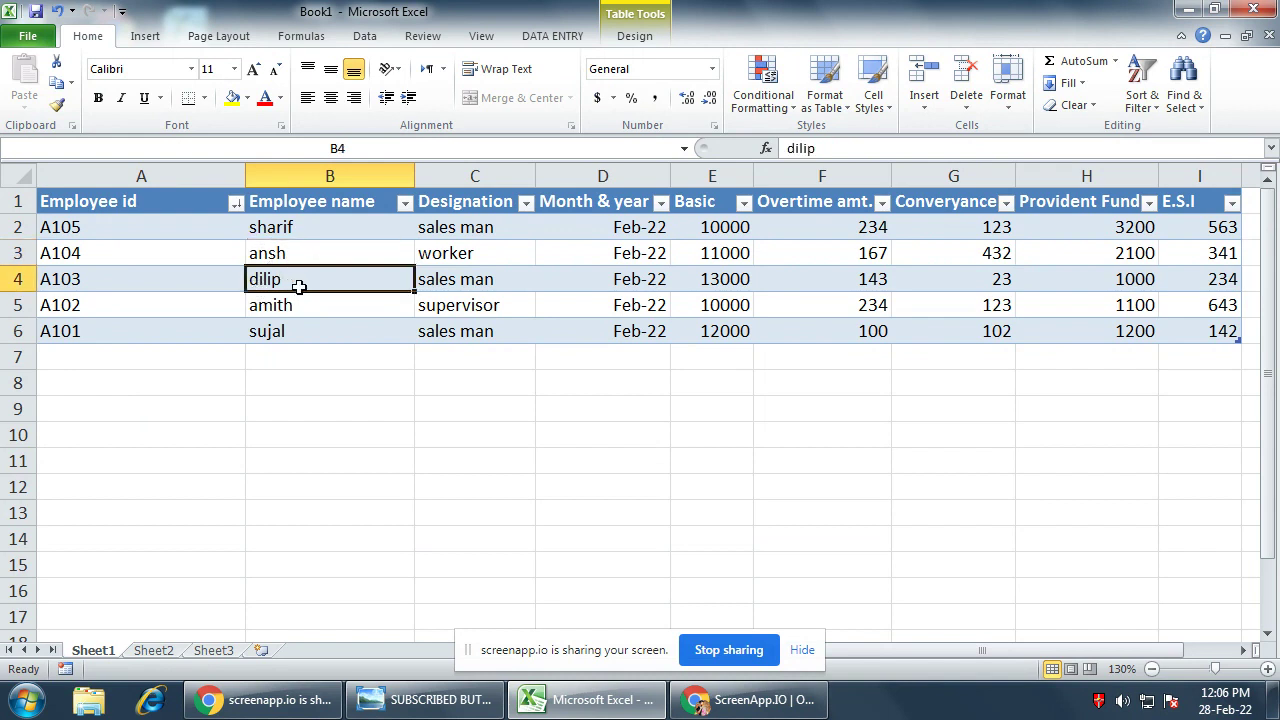
{"action": "left_click", "coordinate": [302, 253]}
{"action": "left_click", "coordinate": [312, 226]}
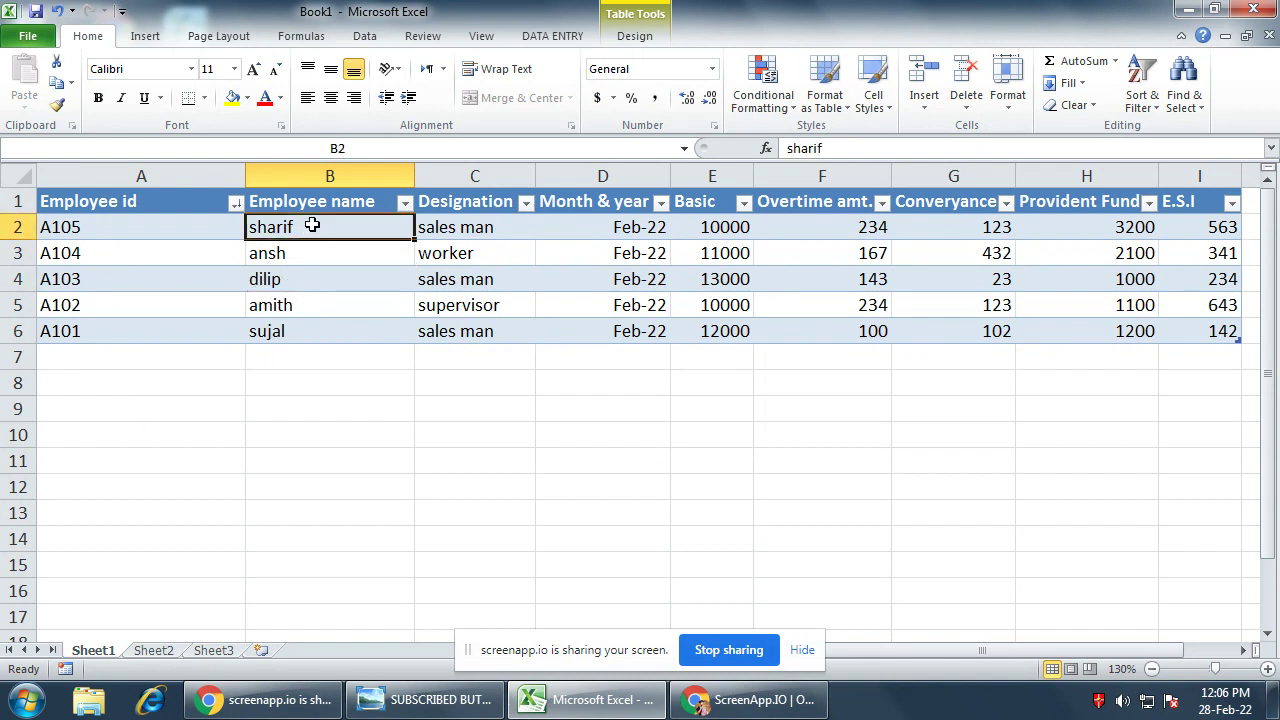
{"action": "left_click", "coordinate": [290, 255]}
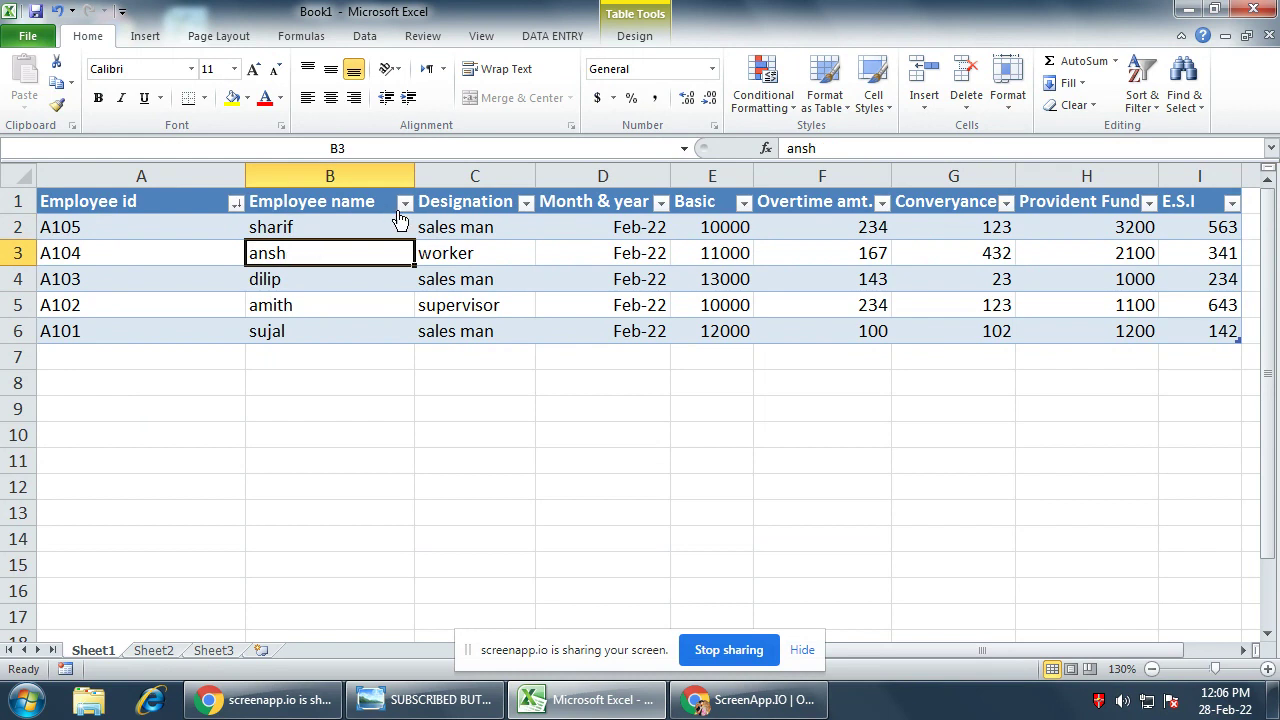
Sort Employee name A to Z: amith, ansh, dilip, sharif, sujal.
{"action": "left_click", "coordinate": [405, 205]}
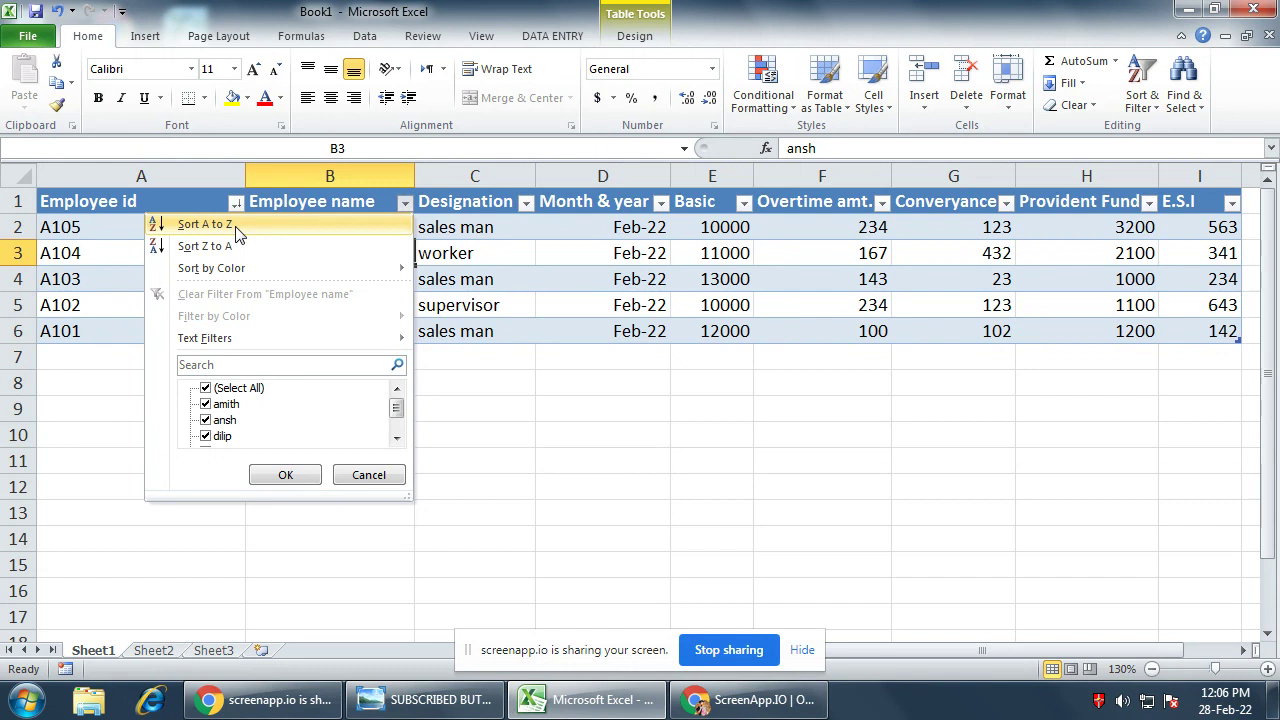
{"action": "left_click", "coordinate": [242, 224]}
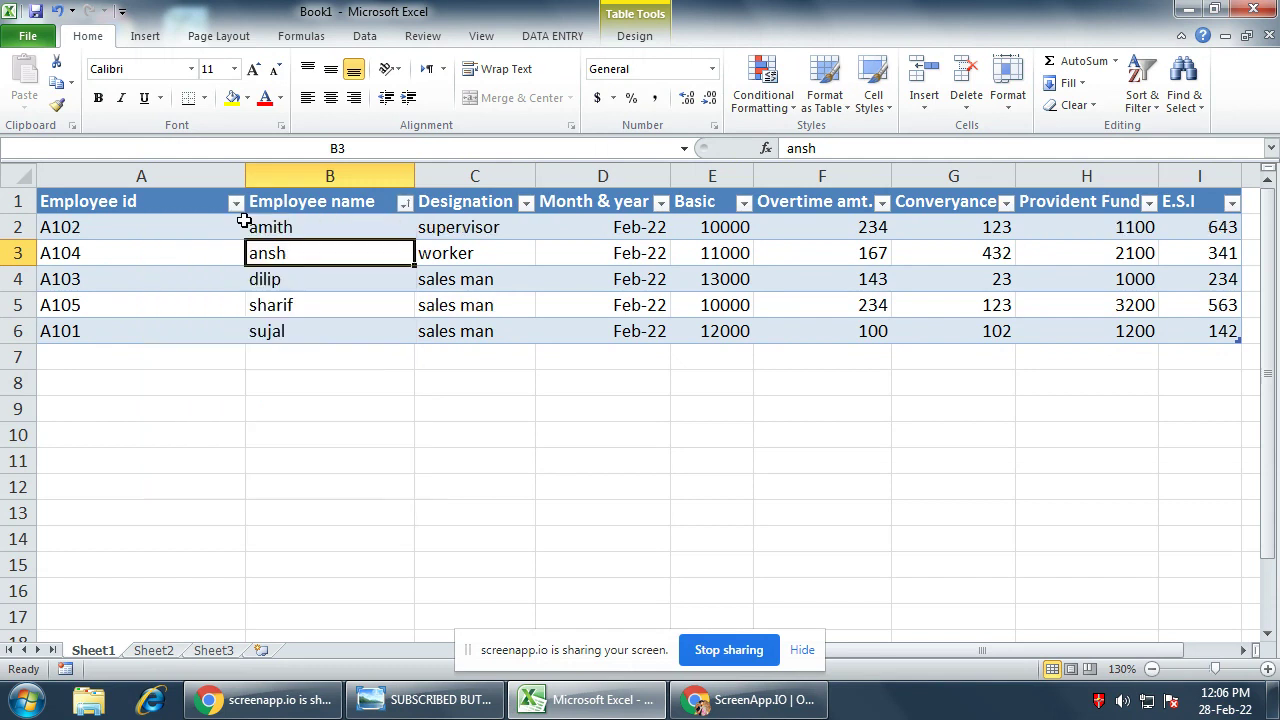
{"action": "left_click", "coordinate": [369, 362]}
{"action": "left_click", "coordinate": [326, 229]}
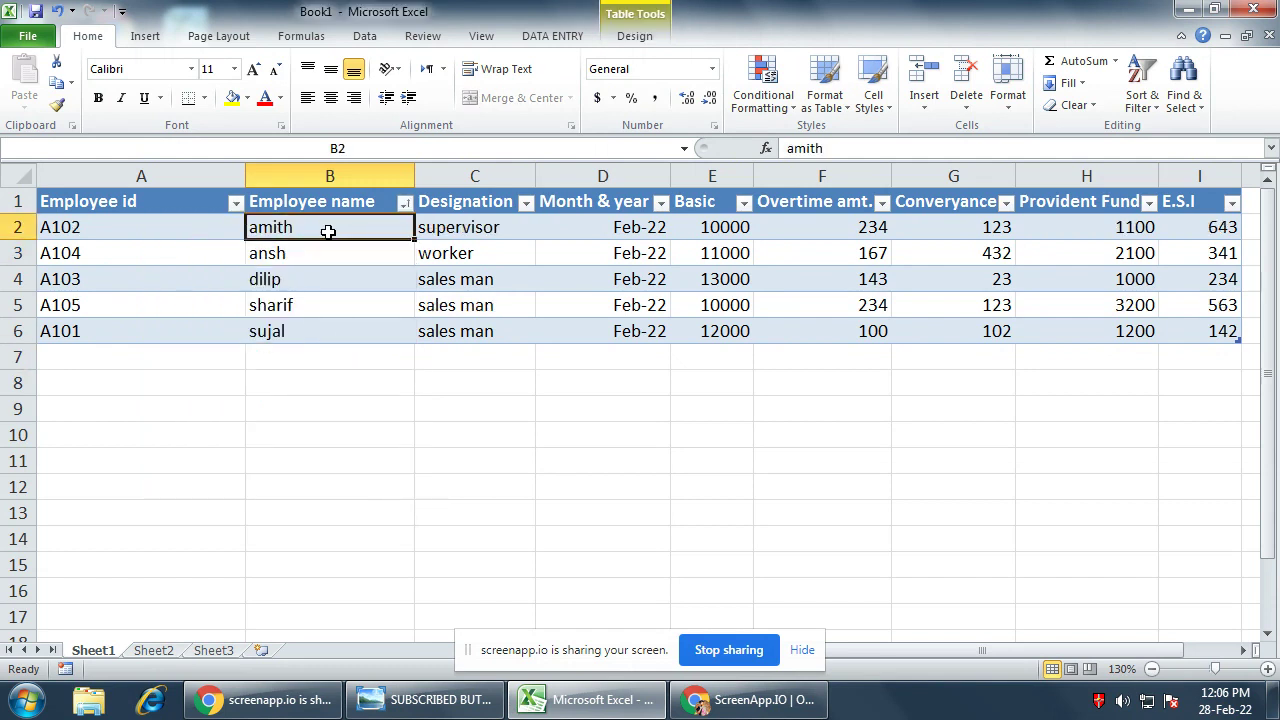
Review the sorted names amith through sujal in B2:B6.
{"action": "left_click", "coordinate": [335, 297]}
{"action": "left_click", "coordinate": [347, 230]}
{"action": "left_click", "coordinate": [313, 256]}
{"action": "left_click", "coordinate": [343, 280]}
{"action": "left_click", "coordinate": [346, 303]}
{"action": "left_click", "coordinate": [358, 330]}
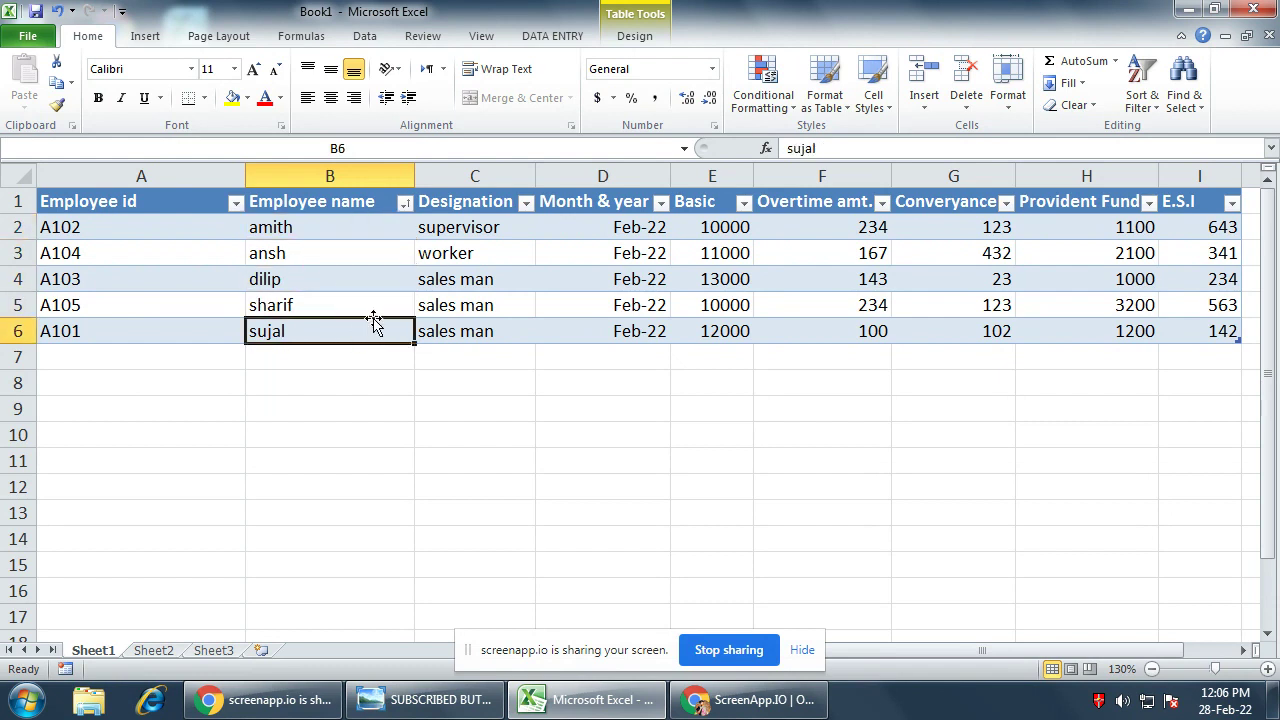
{"action": "left_click", "coordinate": [325, 219]}
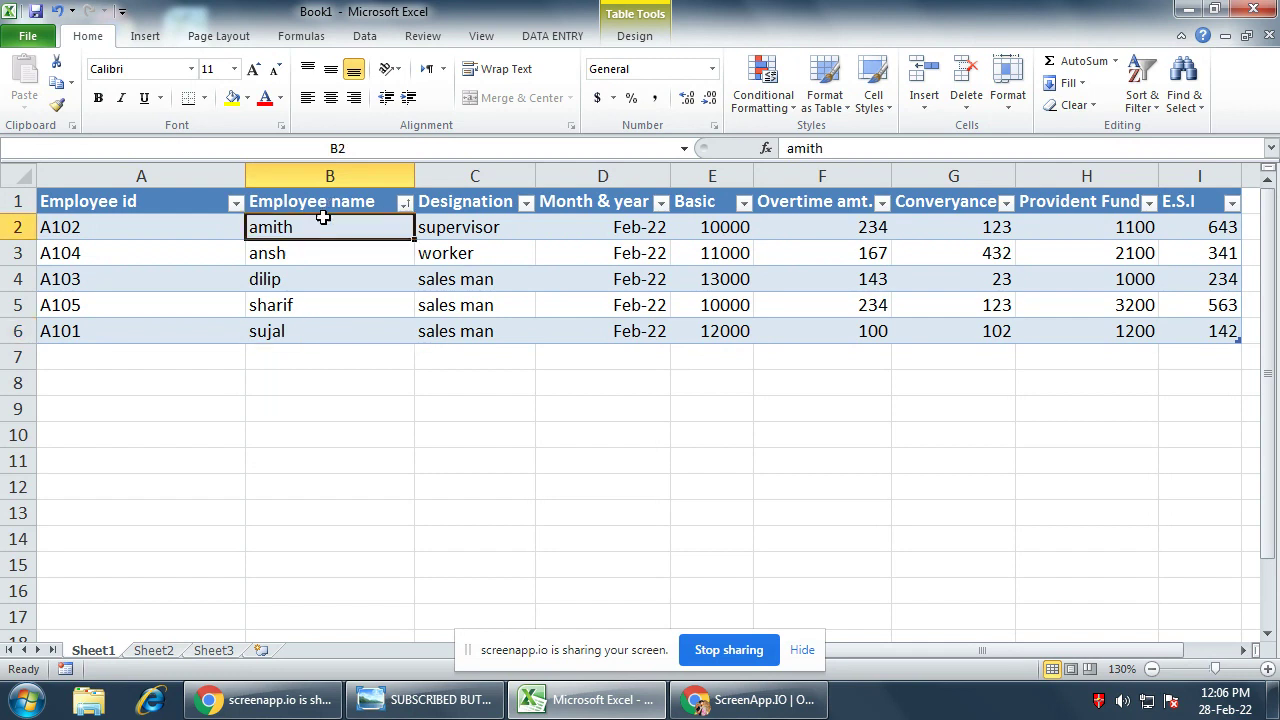
Open Employee id's Sort by Color > Custom Sort, then cancel the Sort dialog.
{"action": "left_click", "coordinate": [237, 205]}
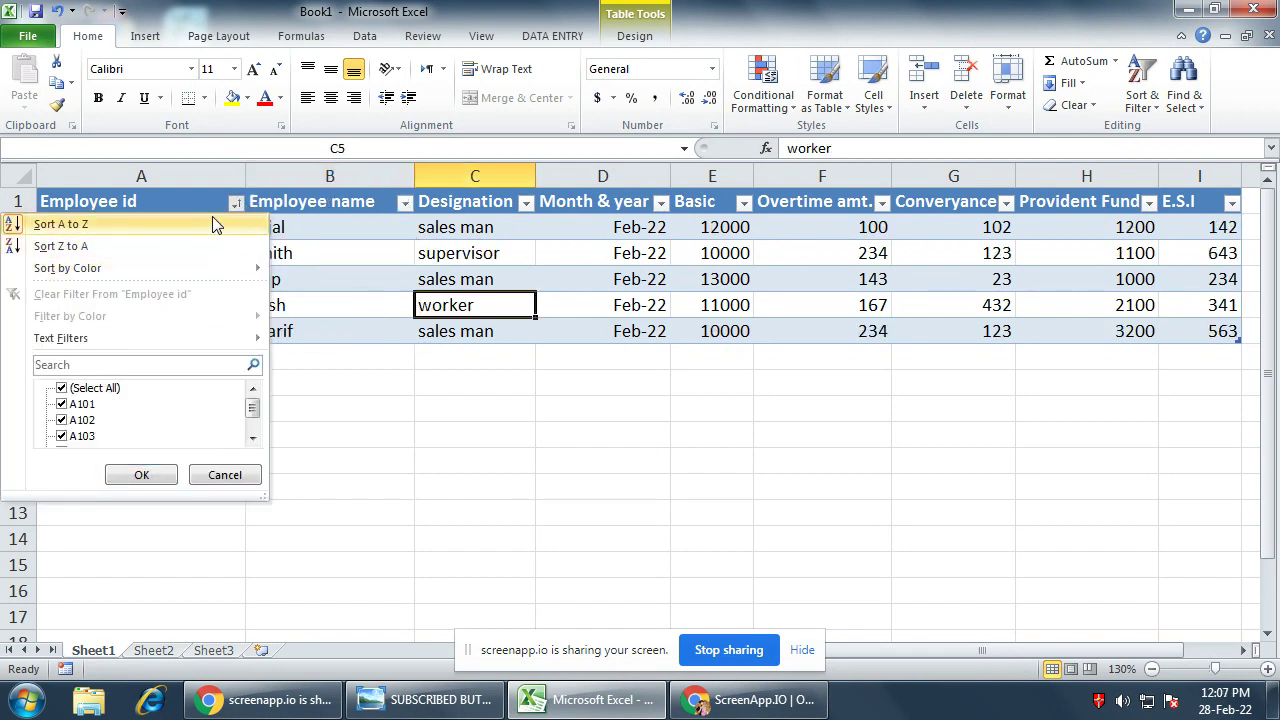
{"action": "mouse_move", "coordinate": [152, 263]}
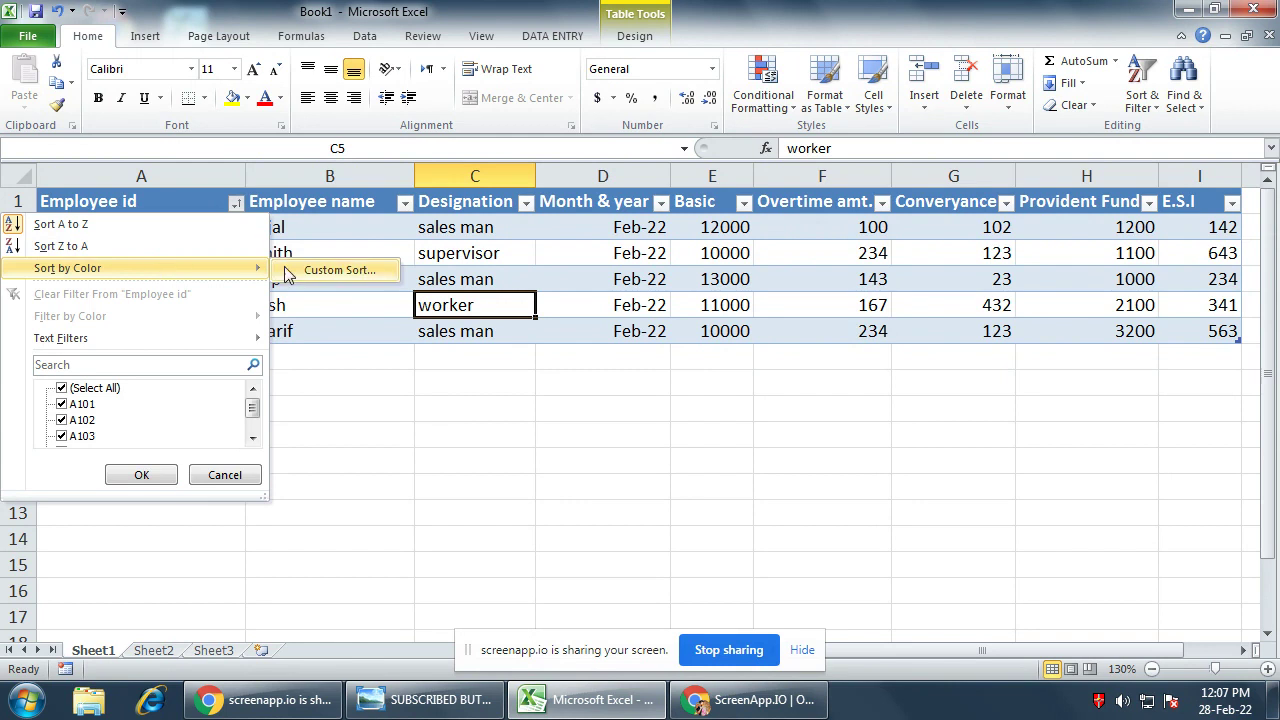
{"action": "left_click", "coordinate": [321, 271]}
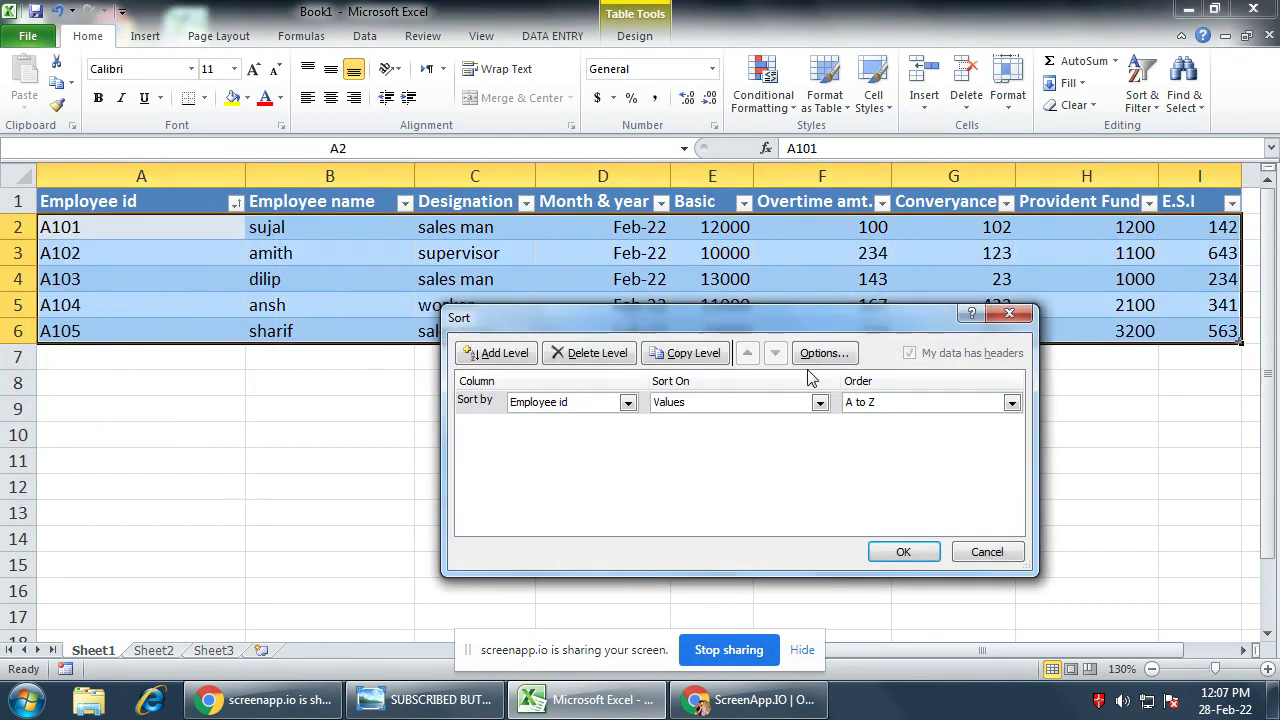
{"action": "left_click", "coordinate": [1010, 316]}
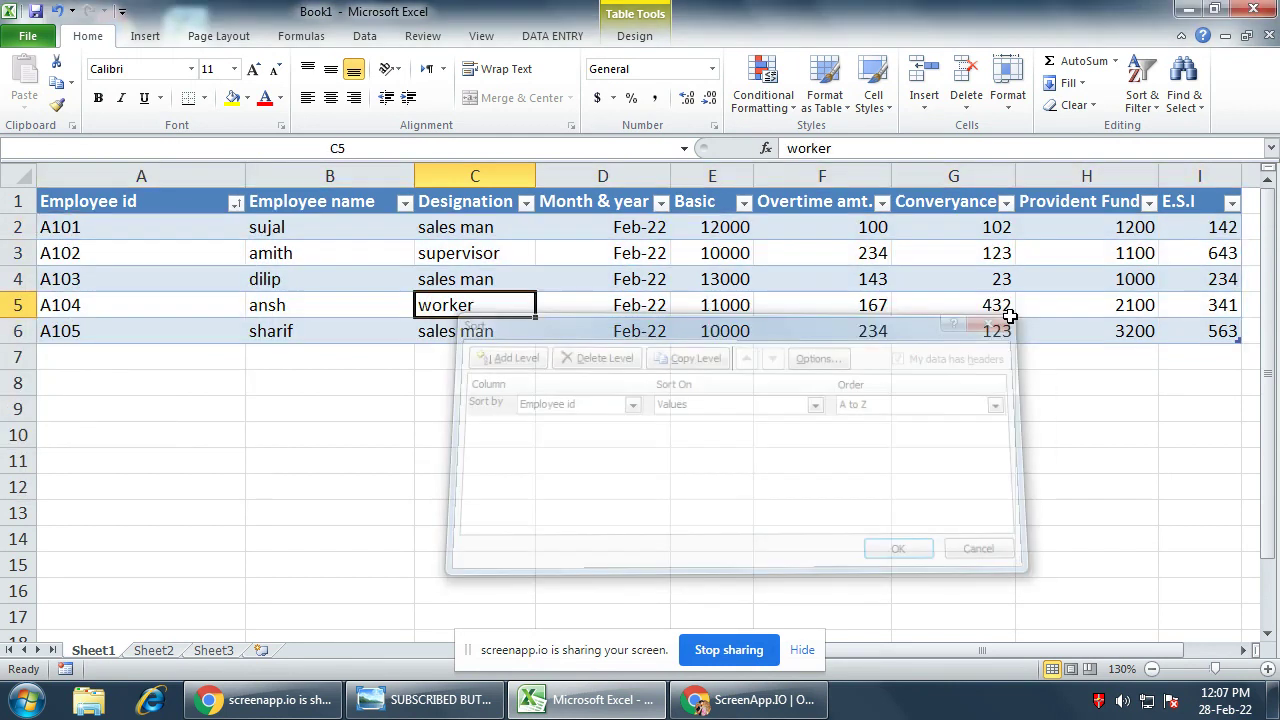
{"action": "left_click", "coordinate": [825, 95]}
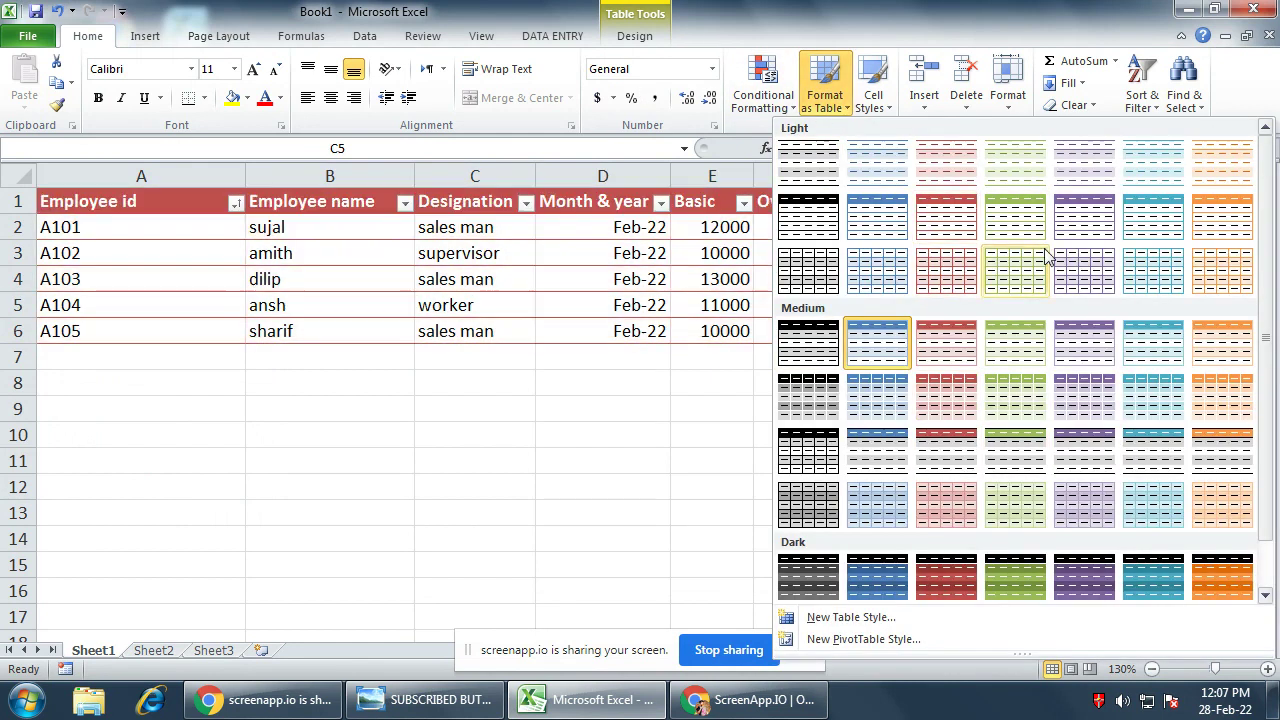
{"action": "left_click", "coordinate": [1043, 410]}
{"action": "left_click", "coordinate": [428, 430]}
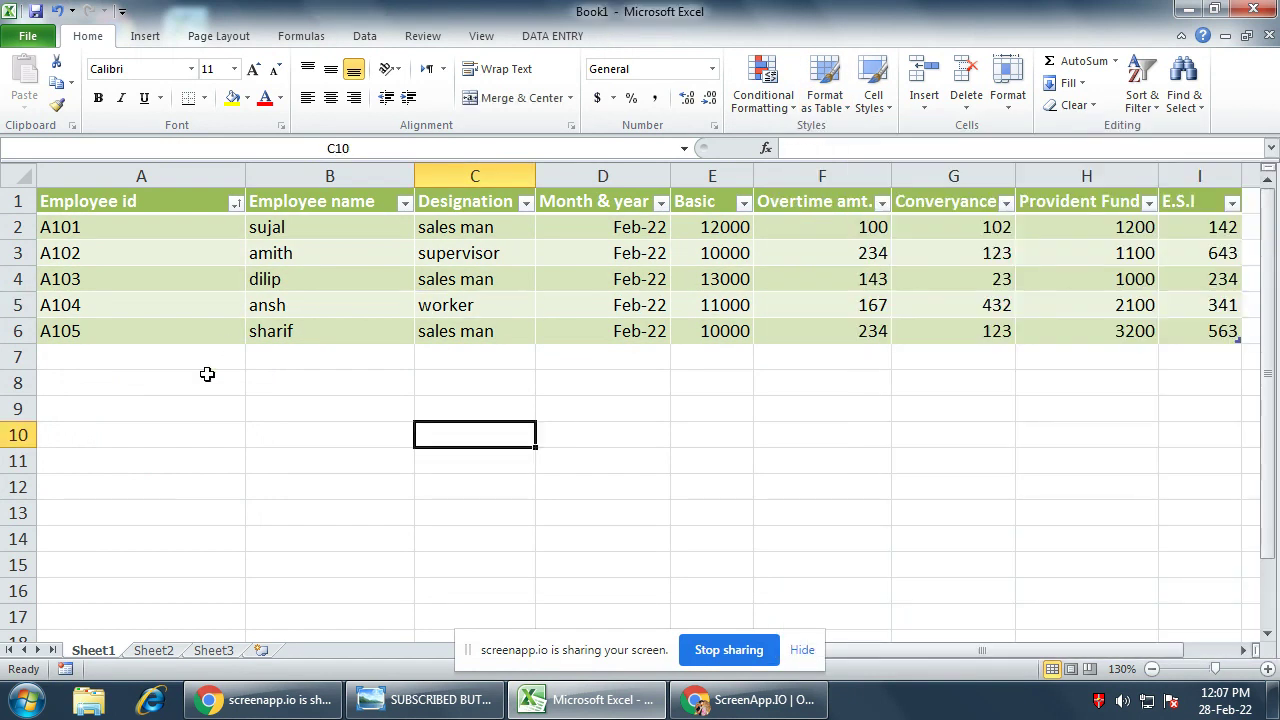
{"action": "left_click", "coordinate": [405, 203]}
{"action": "left_click", "coordinate": [300, 465]}
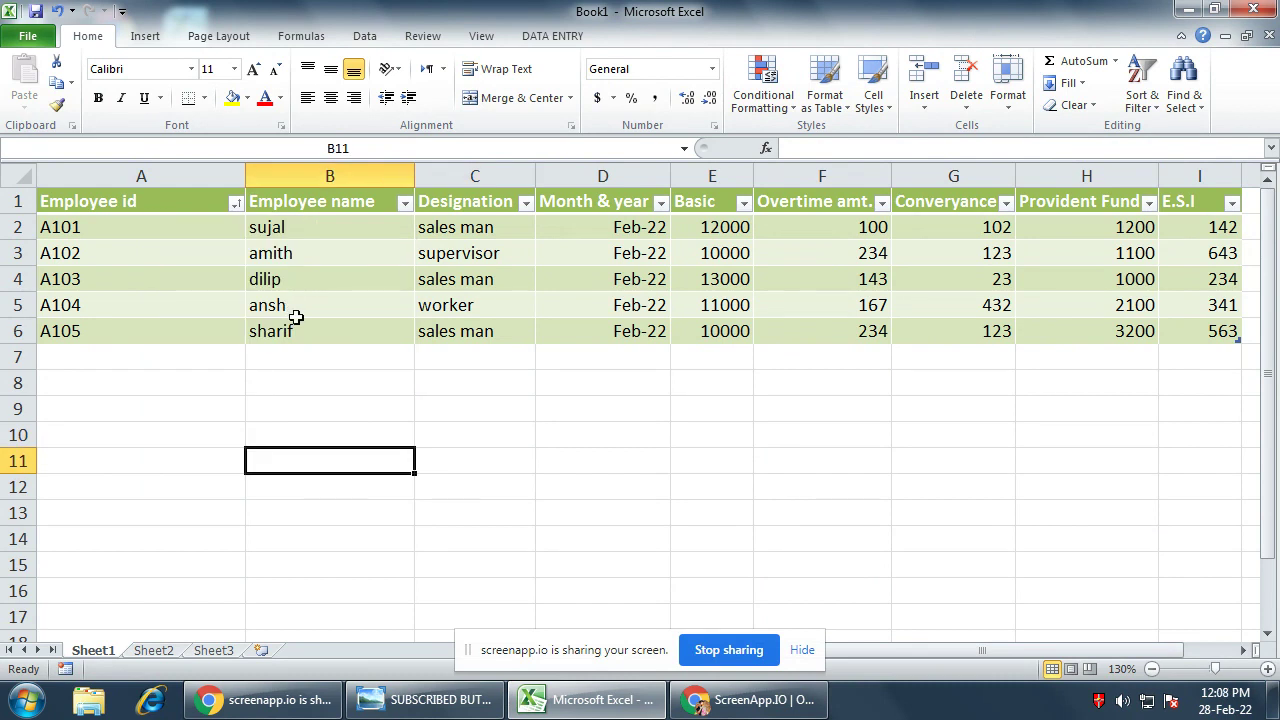
{"action": "left_click", "coordinate": [300, 316]}
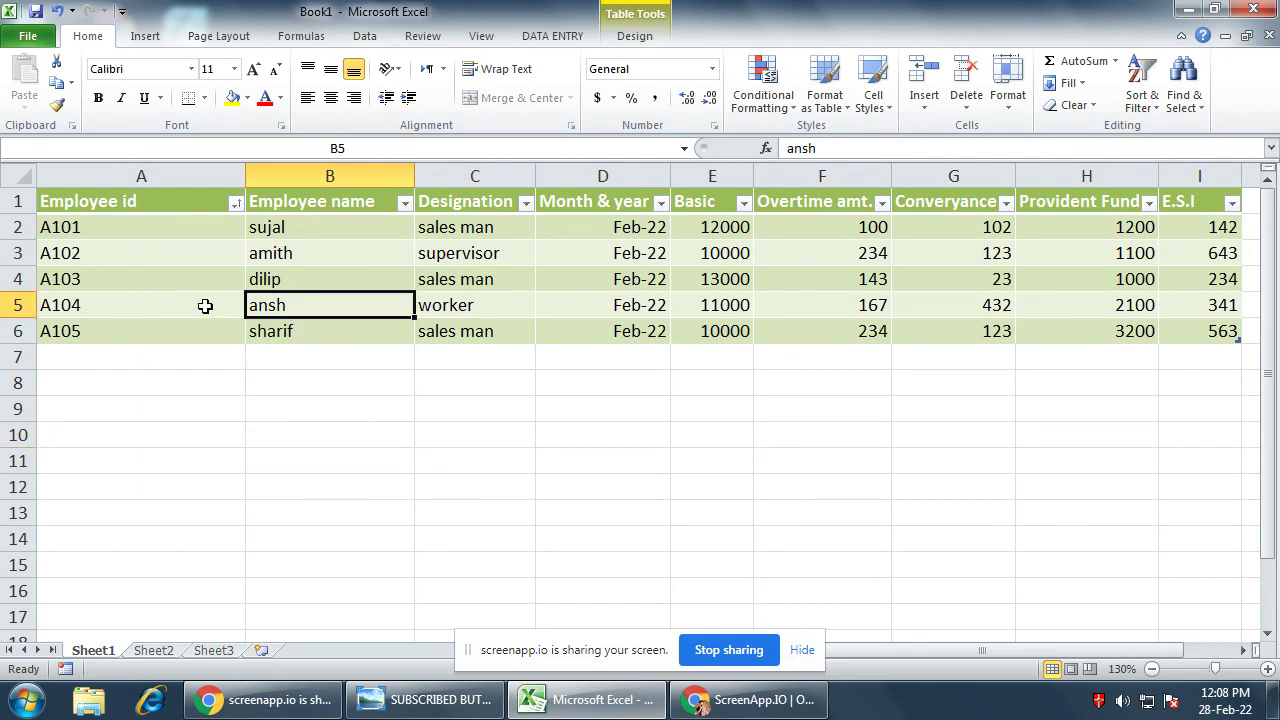
{"action": "left_click_drag", "start_coordinate": [168, 226], "coordinate": [1180, 325]}
{"action": "left_click", "coordinate": [768, 431]}
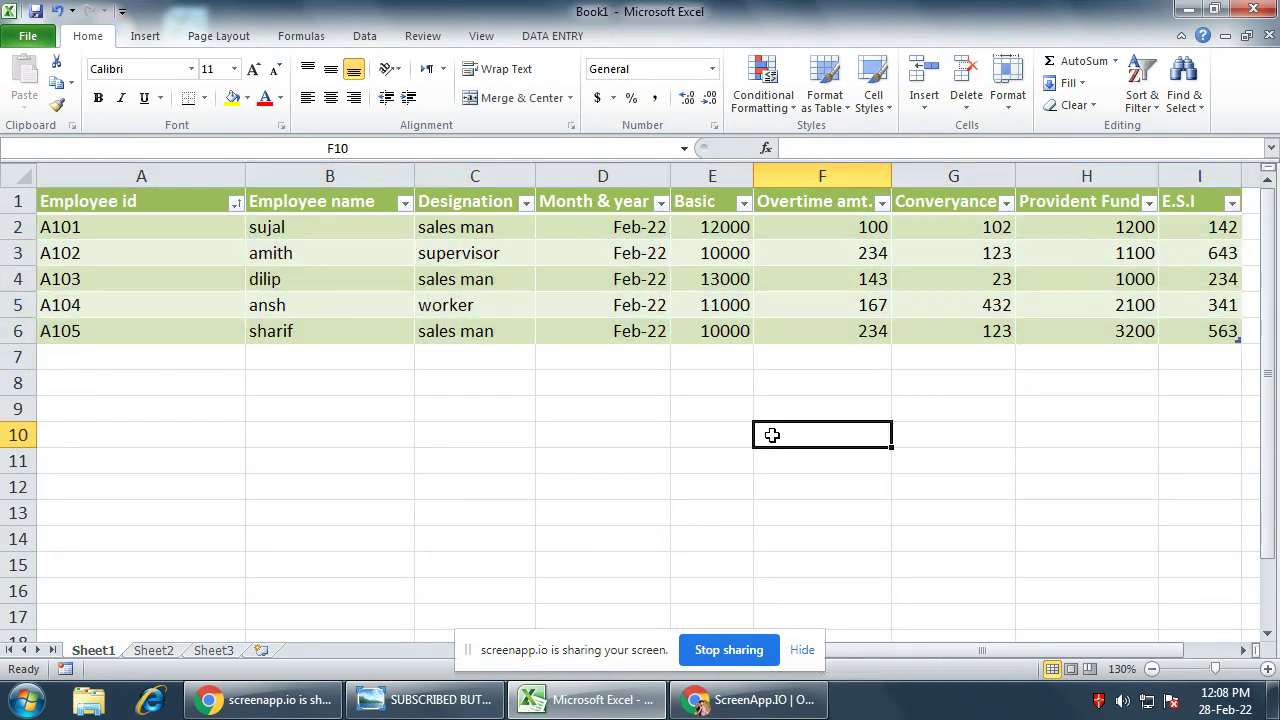
{"action": "left_click", "coordinate": [309, 307]}
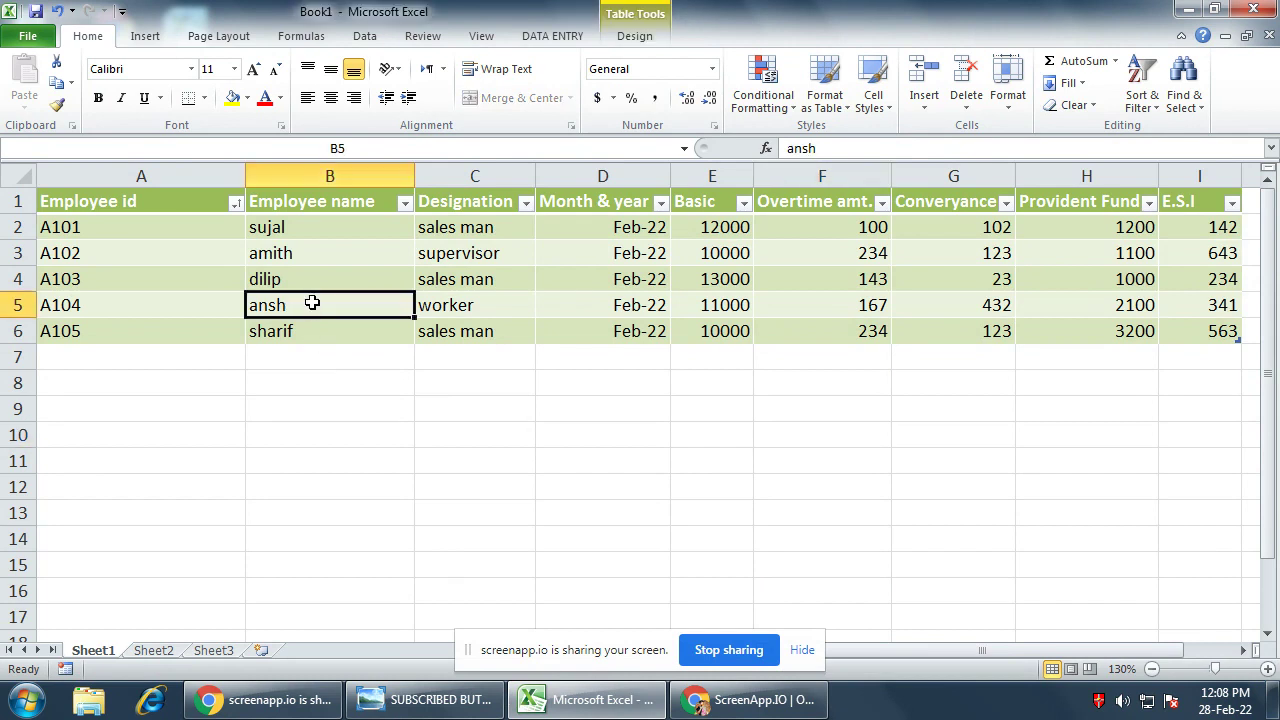
{"action": "left_click", "coordinate": [406, 205]}
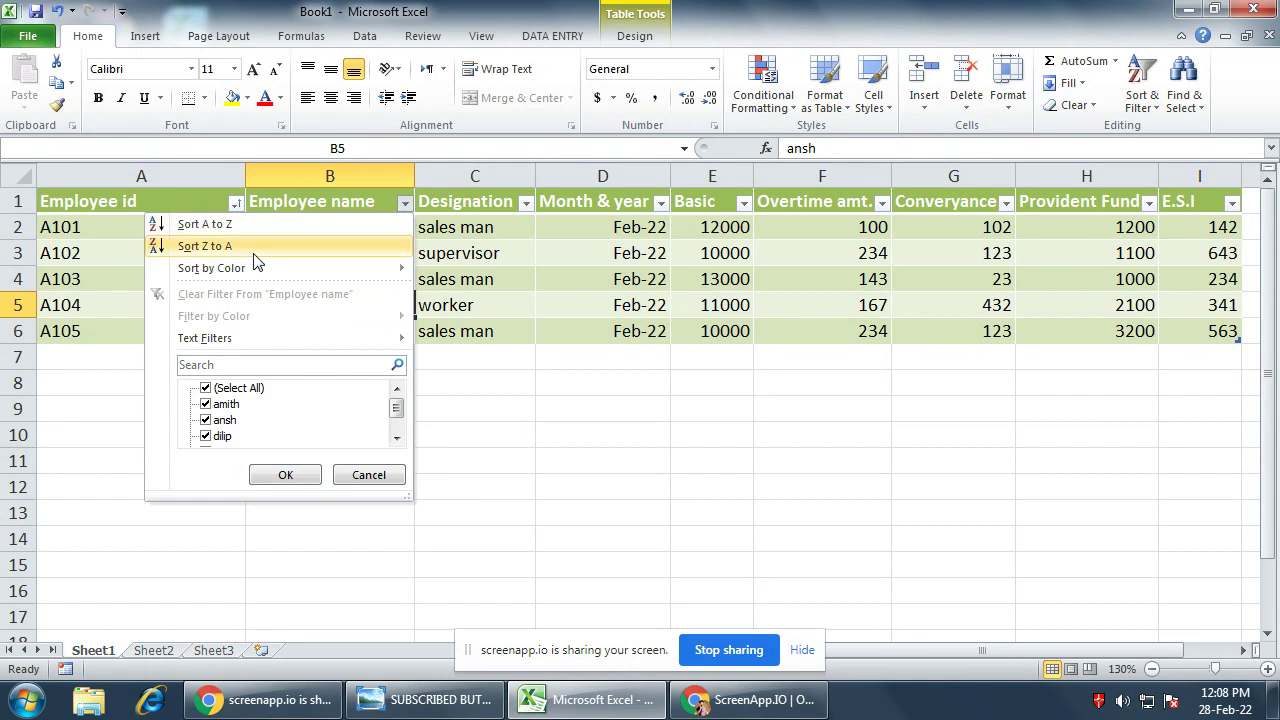
Untick A101, A105, A103 and A102 in the name filter, leaving only ansh (A104).
{"action": "left_click_drag", "start_coordinate": [396, 412], "coordinate": [396, 432]}
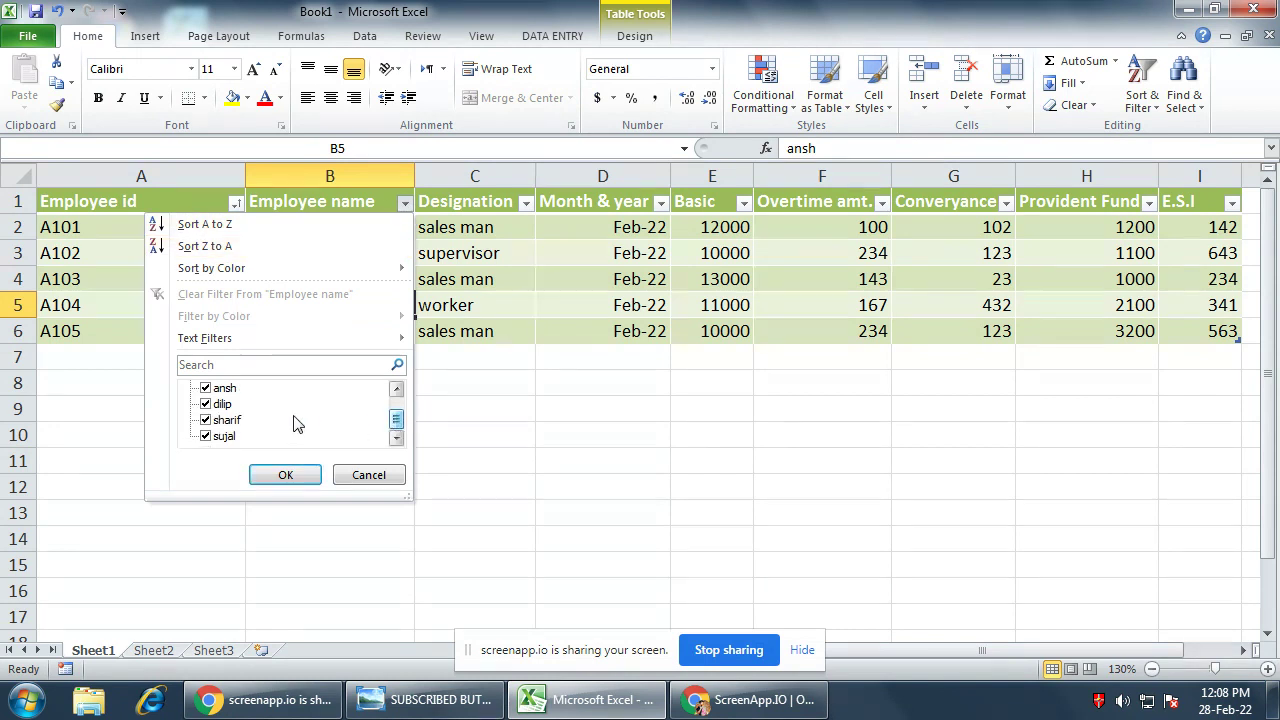
{"action": "left_click", "coordinate": [205, 440]}
{"action": "left_click", "coordinate": [206, 420]}
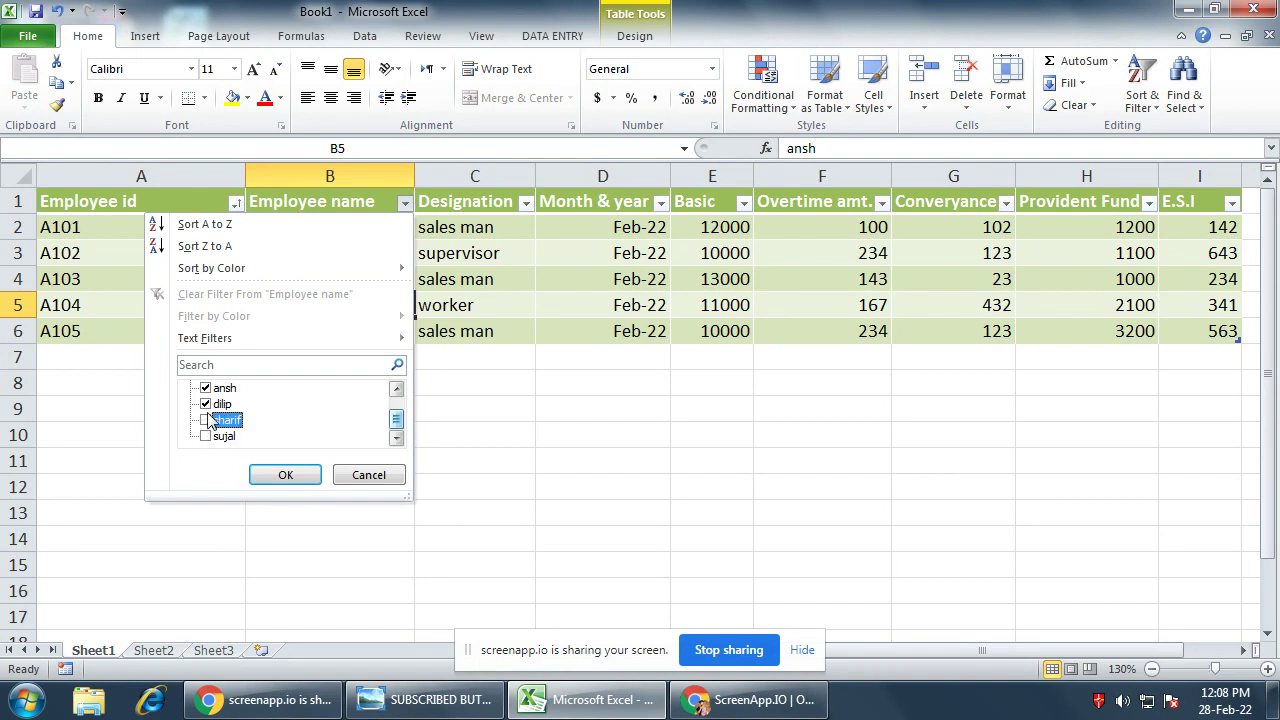
{"action": "left_click", "coordinate": [206, 404]}
{"action": "scroll", "coordinate": [395, 425], "scroll_direction": "up", "scroll_amount": 1}
{"action": "left_click", "coordinate": [206, 388]}
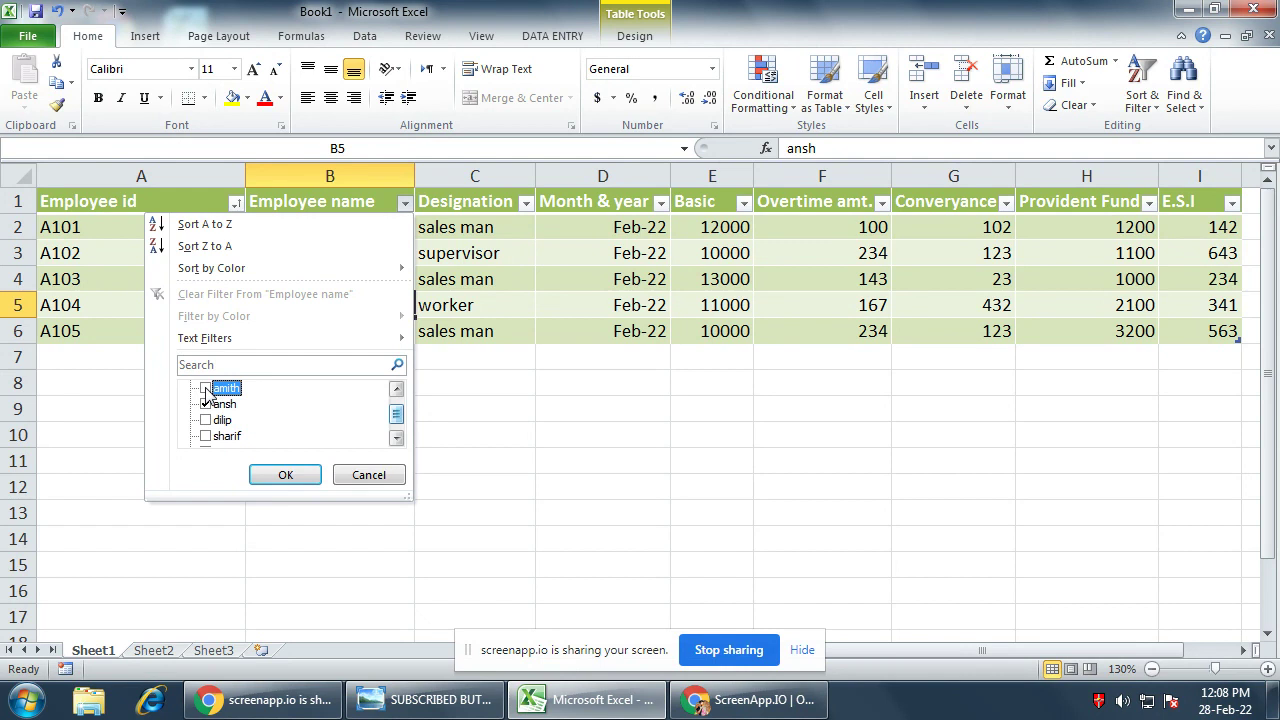
{"action": "scroll", "coordinate": [397, 410], "scroll_direction": "up", "scroll_amount": 1}
{"action": "left_click_drag", "start_coordinate": [397, 408], "coordinate": [397, 423]}
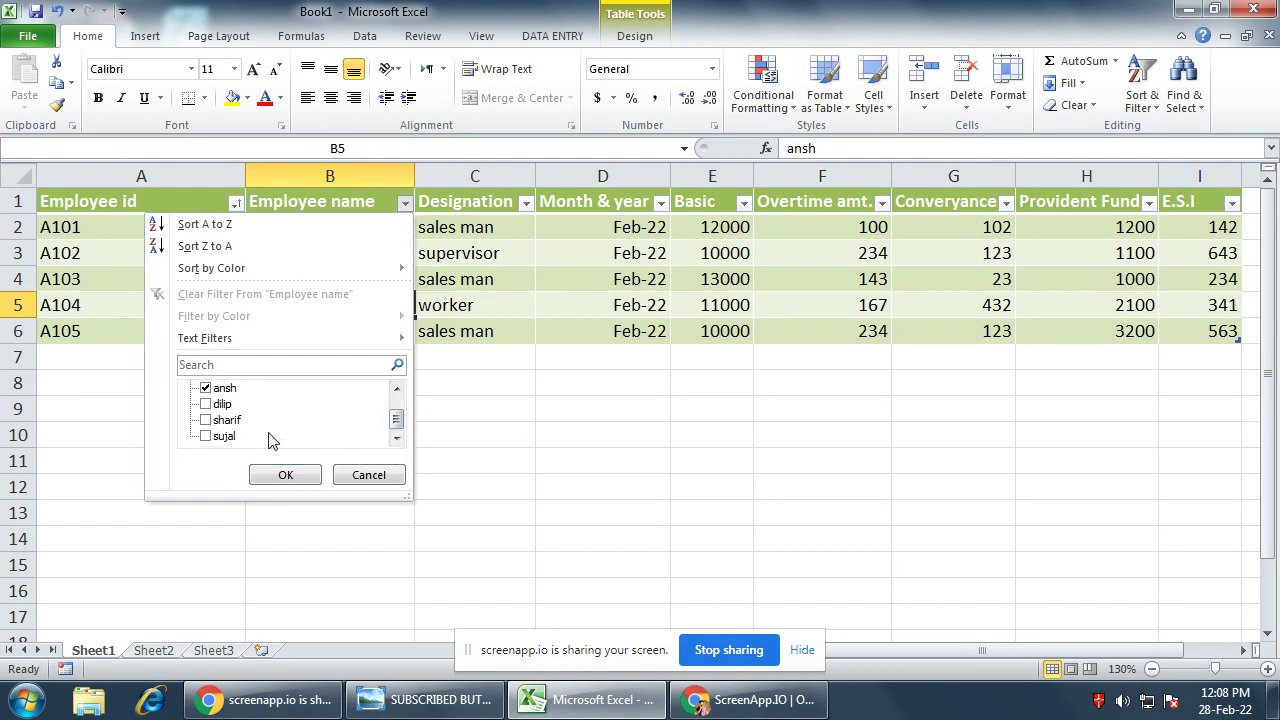
{"action": "left_click", "coordinate": [285, 474]}
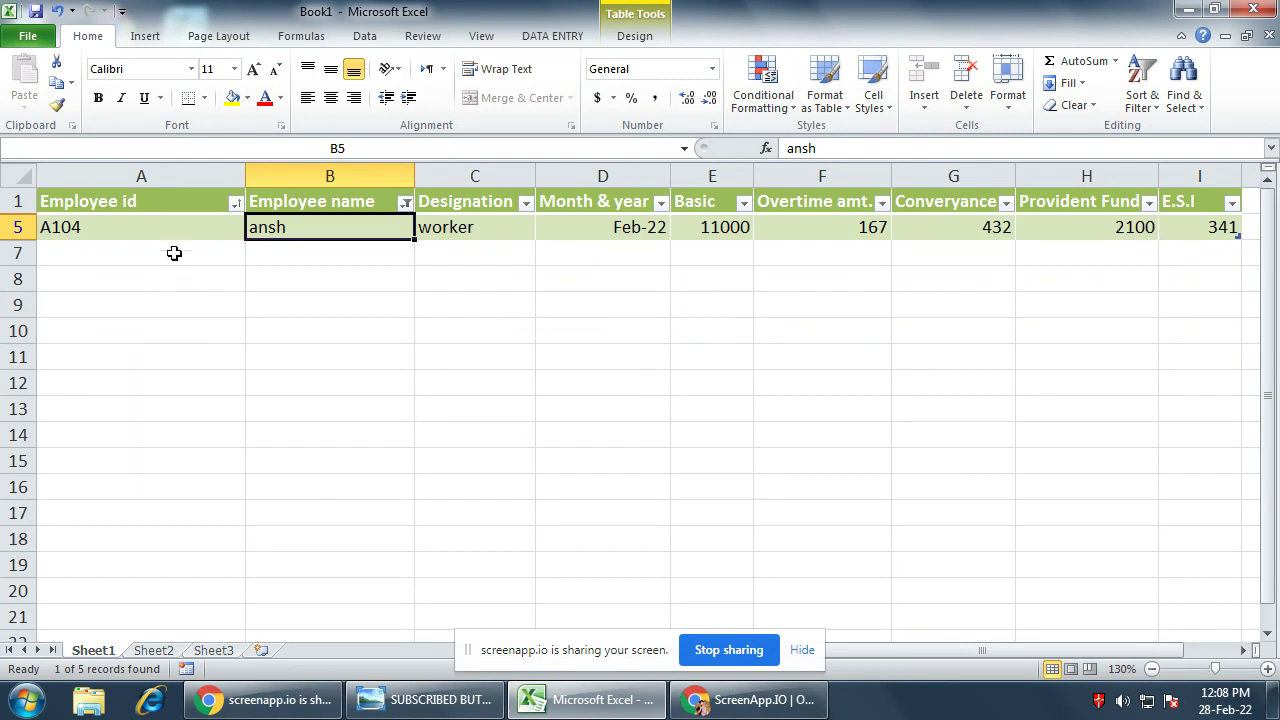
{"action": "left_click", "coordinate": [181, 228]}
{"action": "left_click", "coordinate": [310, 220]}
Review the filtered row 5 values from employee ID through E.S.I.
{"action": "left_click", "coordinate": [463, 238]}
{"action": "left_click", "coordinate": [300, 236]}
{"action": "left_click", "coordinate": [137, 228]}
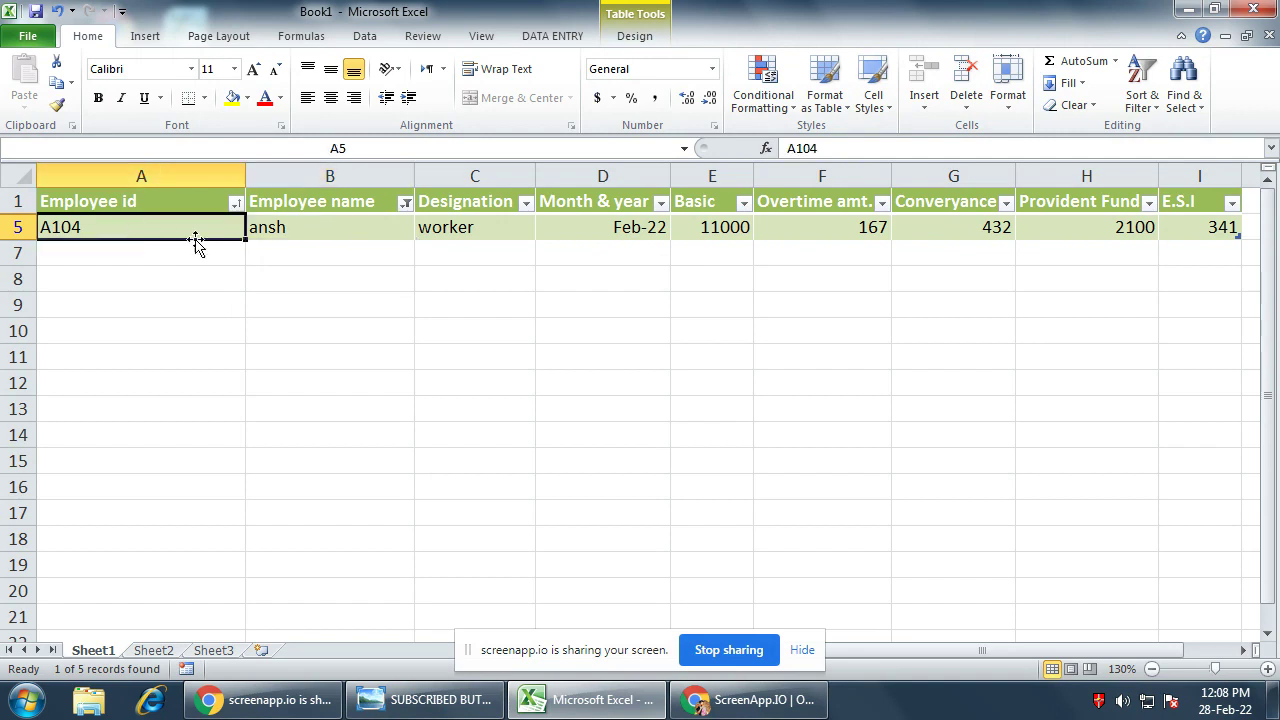
{"action": "left_click", "coordinate": [404, 232]}
{"action": "left_click", "coordinate": [596, 226]}
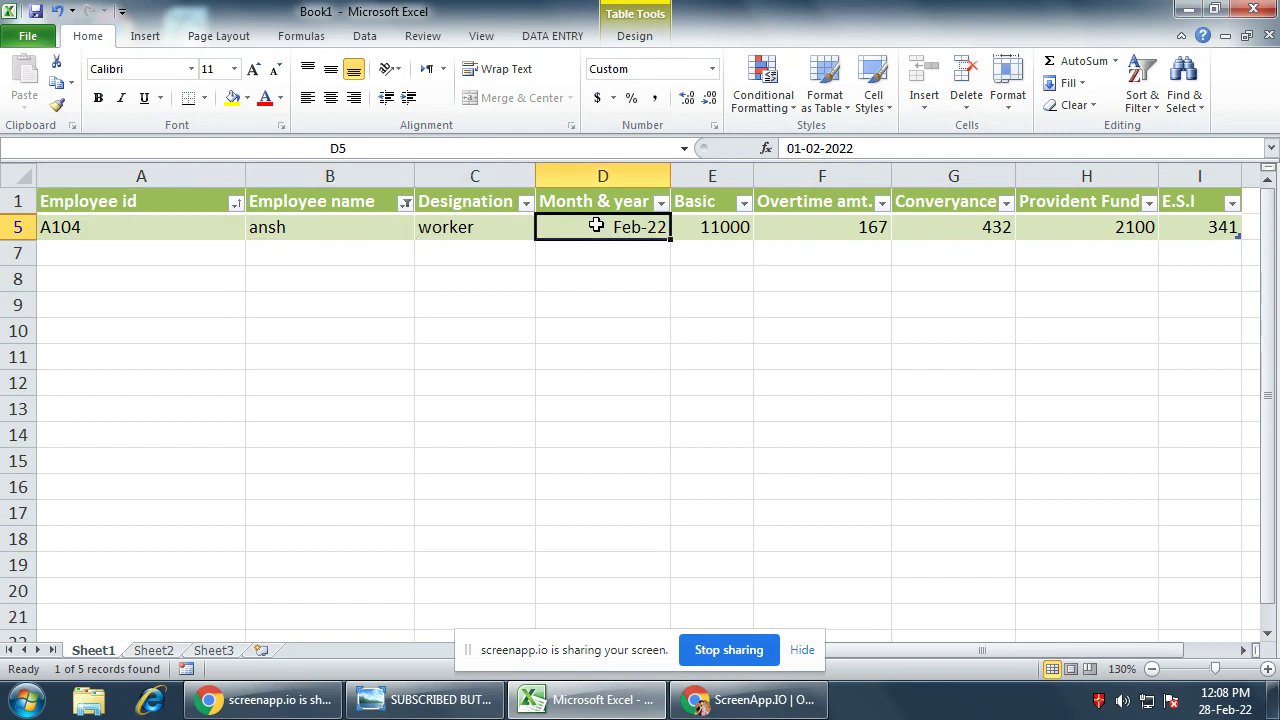
{"action": "left_click", "coordinate": [718, 226]}
{"action": "left_click", "coordinate": [838, 229]}
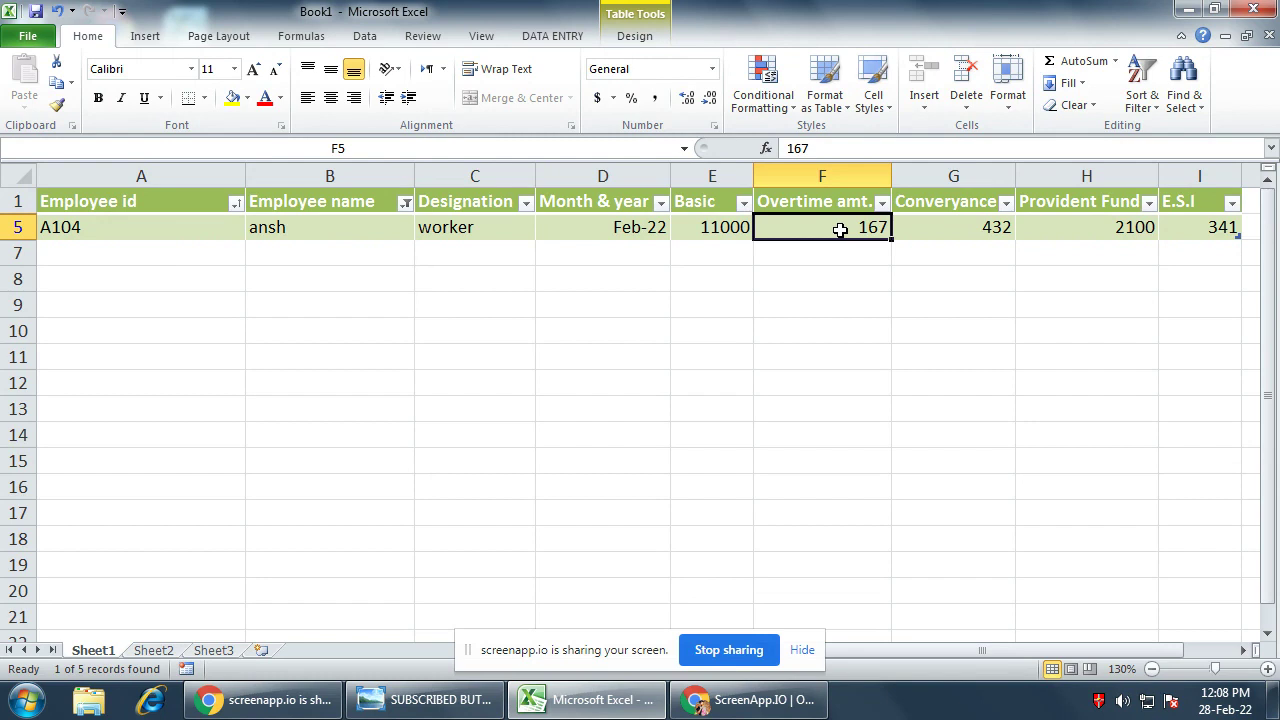
{"action": "left_click", "coordinate": [1080, 234]}
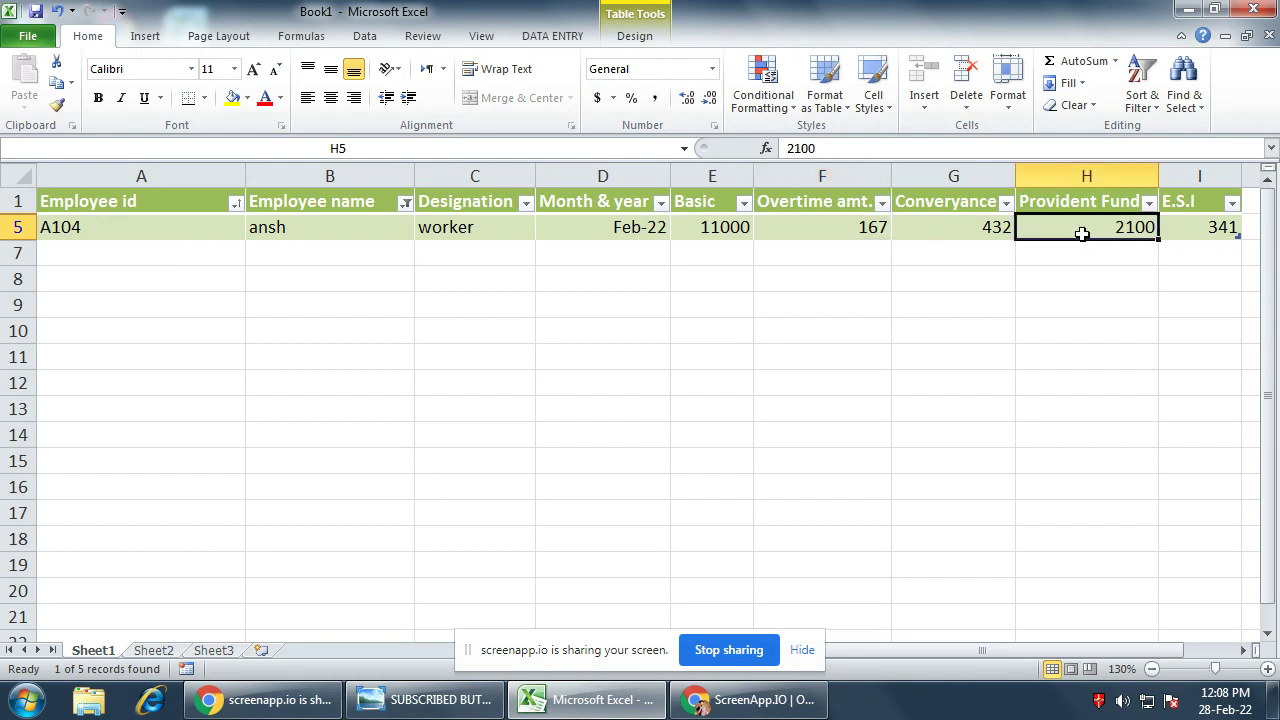
{"action": "left_click", "coordinate": [1208, 226]}
{"action": "left_click", "coordinate": [314, 230]}
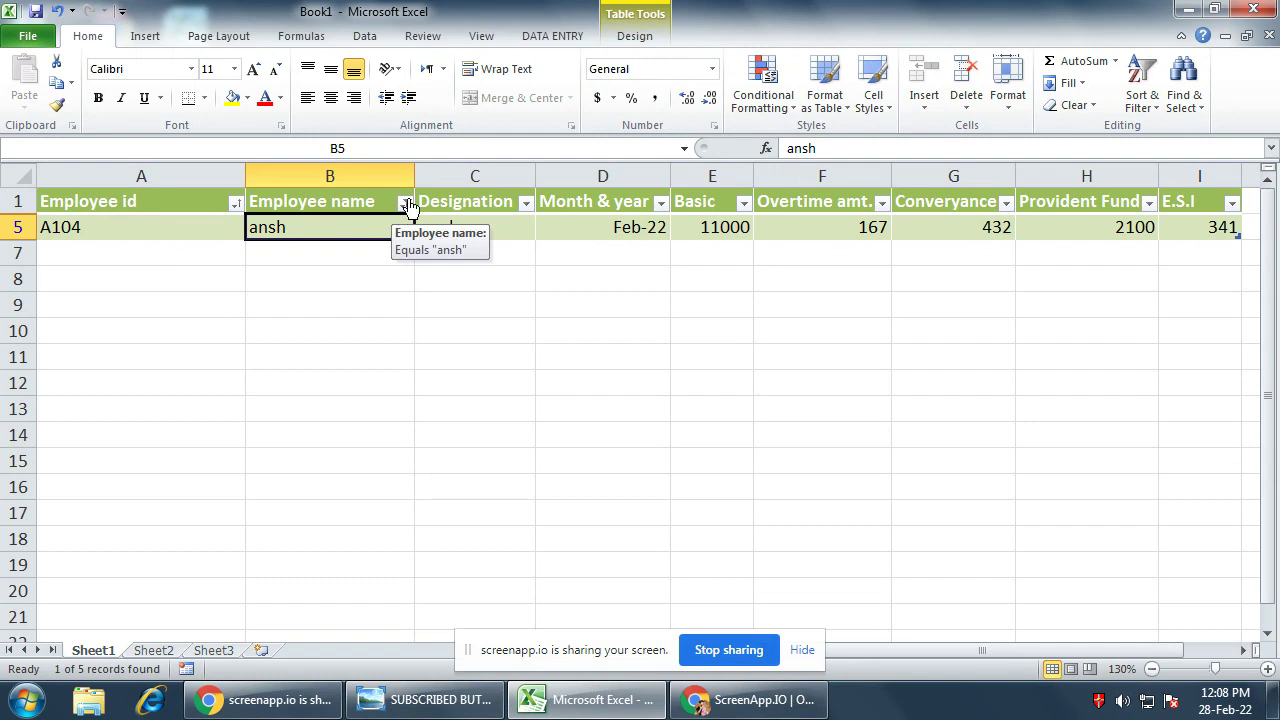
Add employee A102 to the Employee name filter so A102 and A104 both show.
{"action": "left_click", "coordinate": [404, 203]}
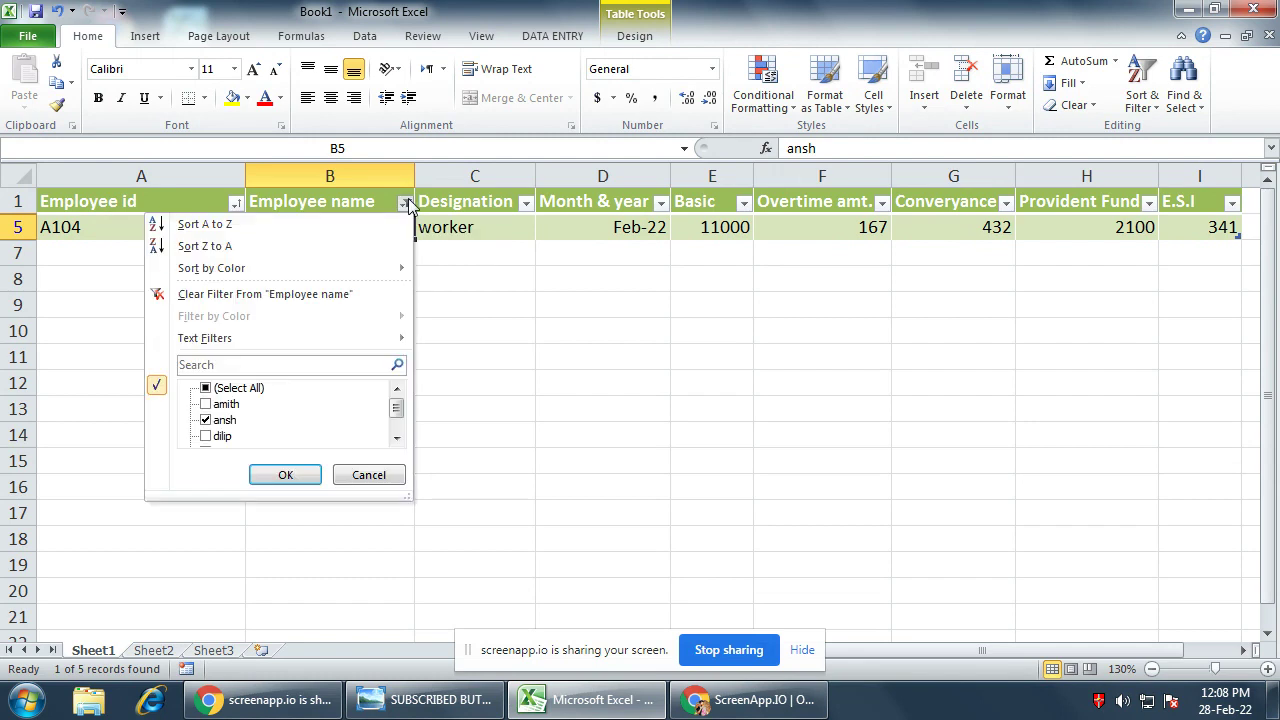
{"action": "left_click", "coordinate": [205, 409]}
{"action": "left_click", "coordinate": [286, 475]}
Tick (Select All) in the Employee name filter to re-include every name.
{"action": "left_click", "coordinate": [386, 390]}
{"action": "left_click", "coordinate": [296, 230]}
{"action": "left_click", "coordinate": [337, 271]}
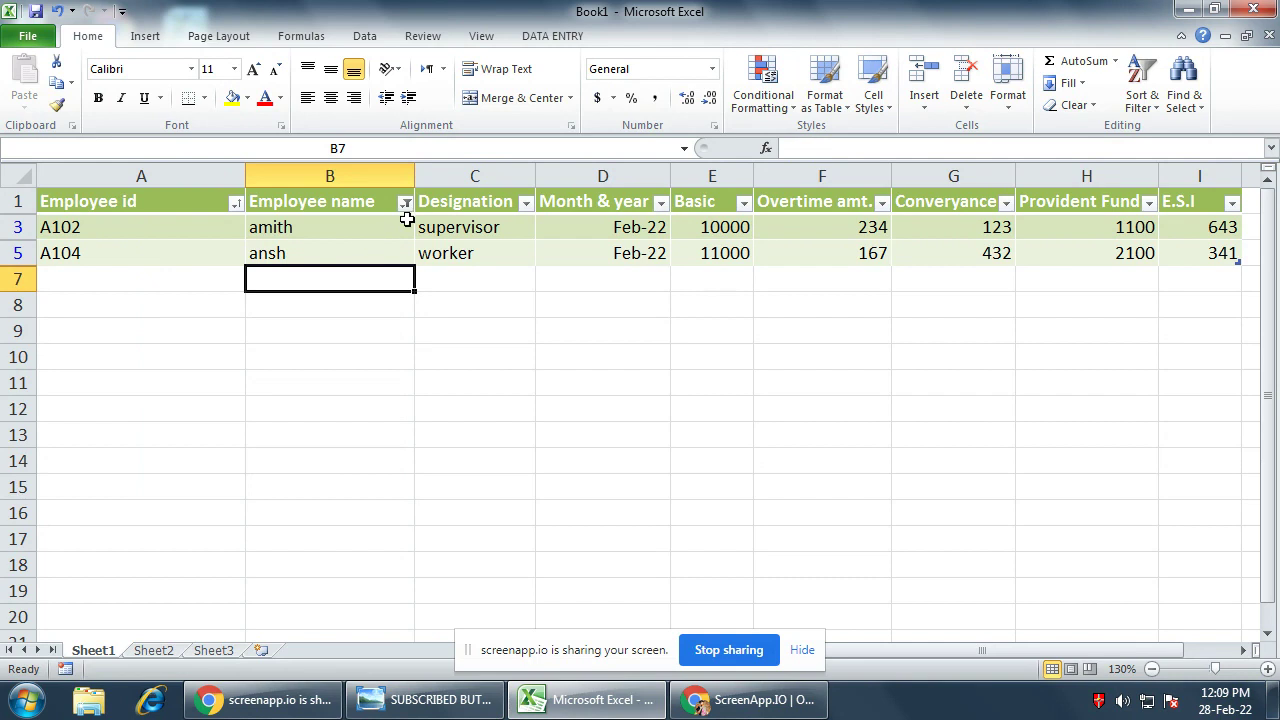
{"action": "left_click", "coordinate": [406, 203]}
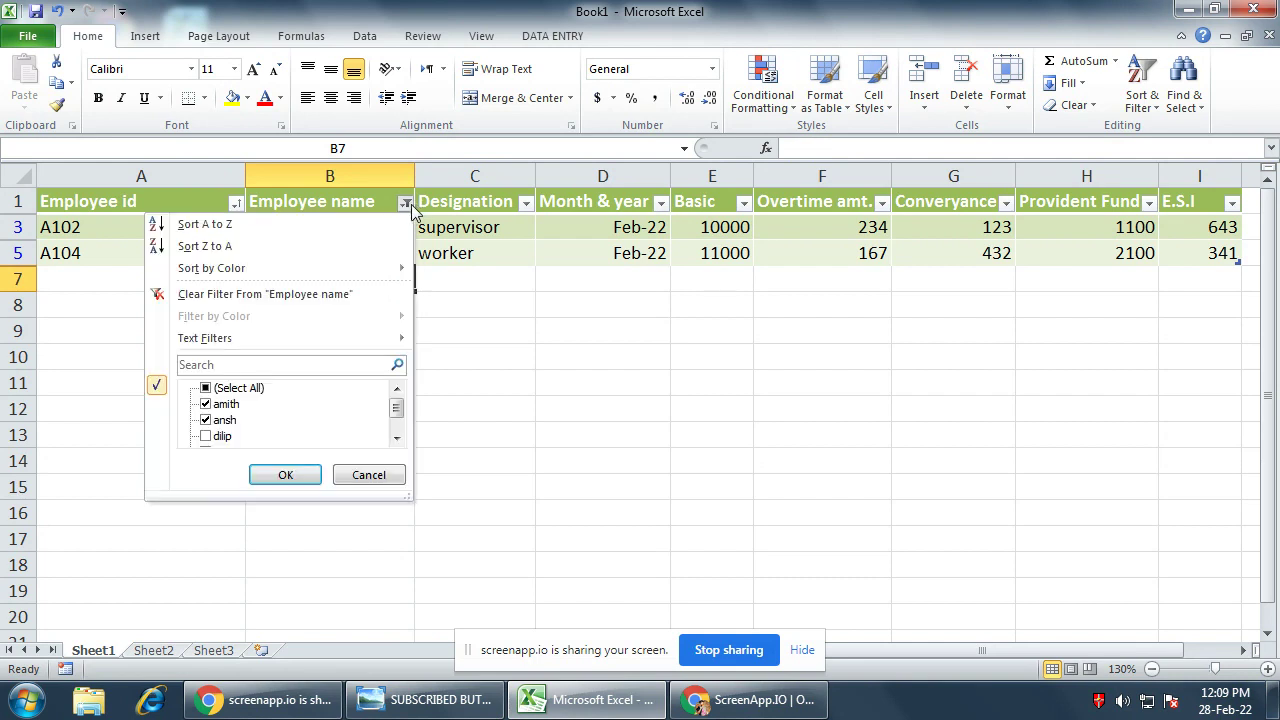
{"action": "left_click", "coordinate": [205, 388]}
{"action": "left_click", "coordinate": [288, 474]}
Show the Employee name Text Filters choices such as Equals, Begins With and Contains.
{"action": "left_click", "coordinate": [501, 478]}
{"action": "left_click", "coordinate": [729, 280]}
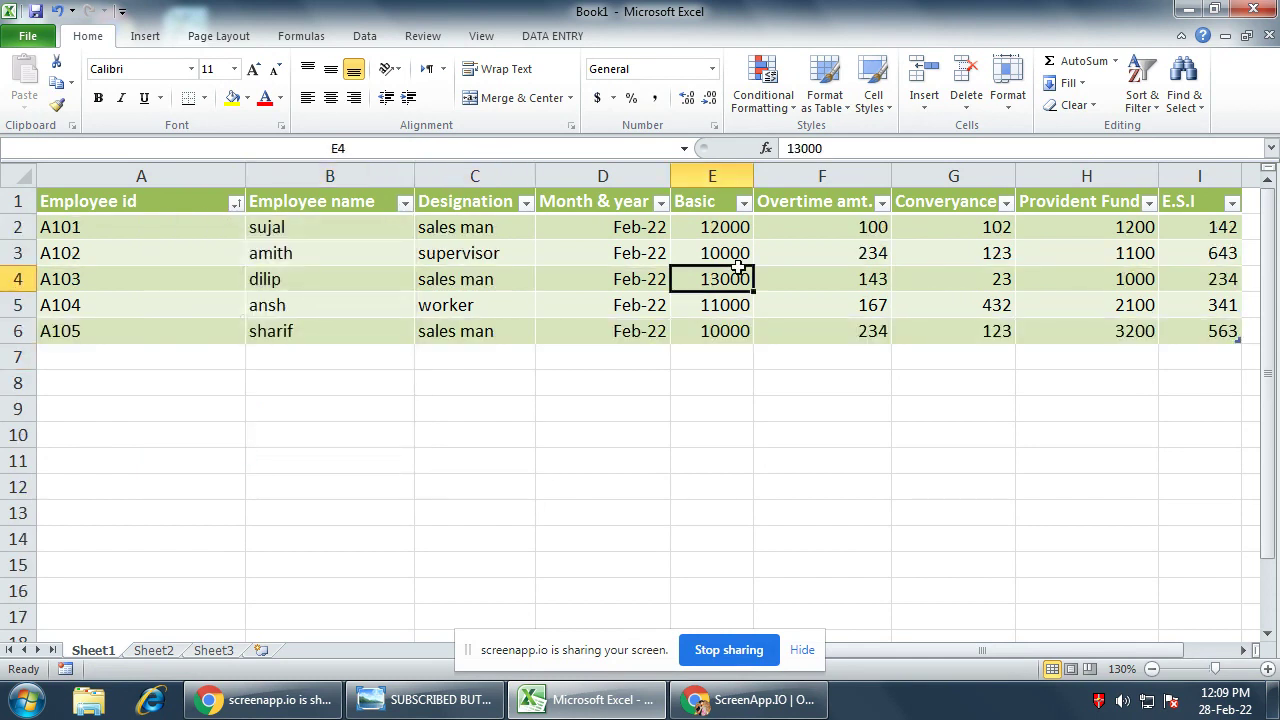
{"action": "left_click", "coordinate": [343, 302]}
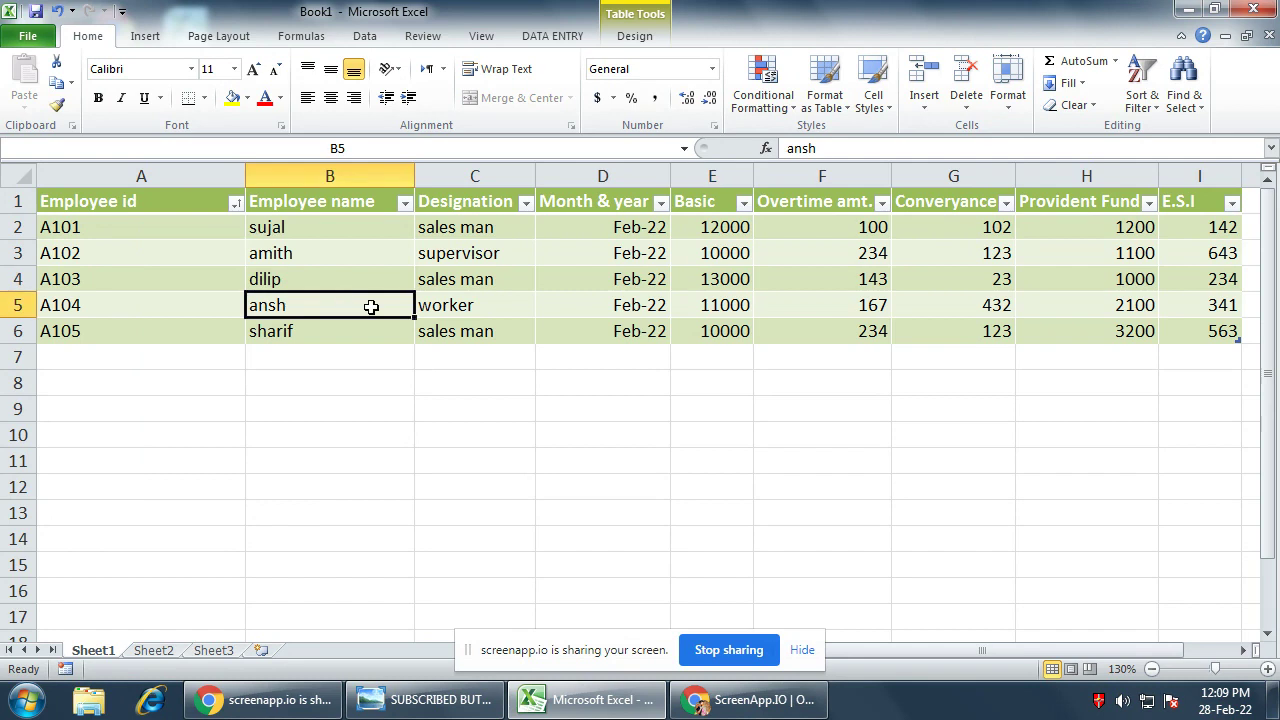
{"action": "left_click", "coordinate": [405, 203]}
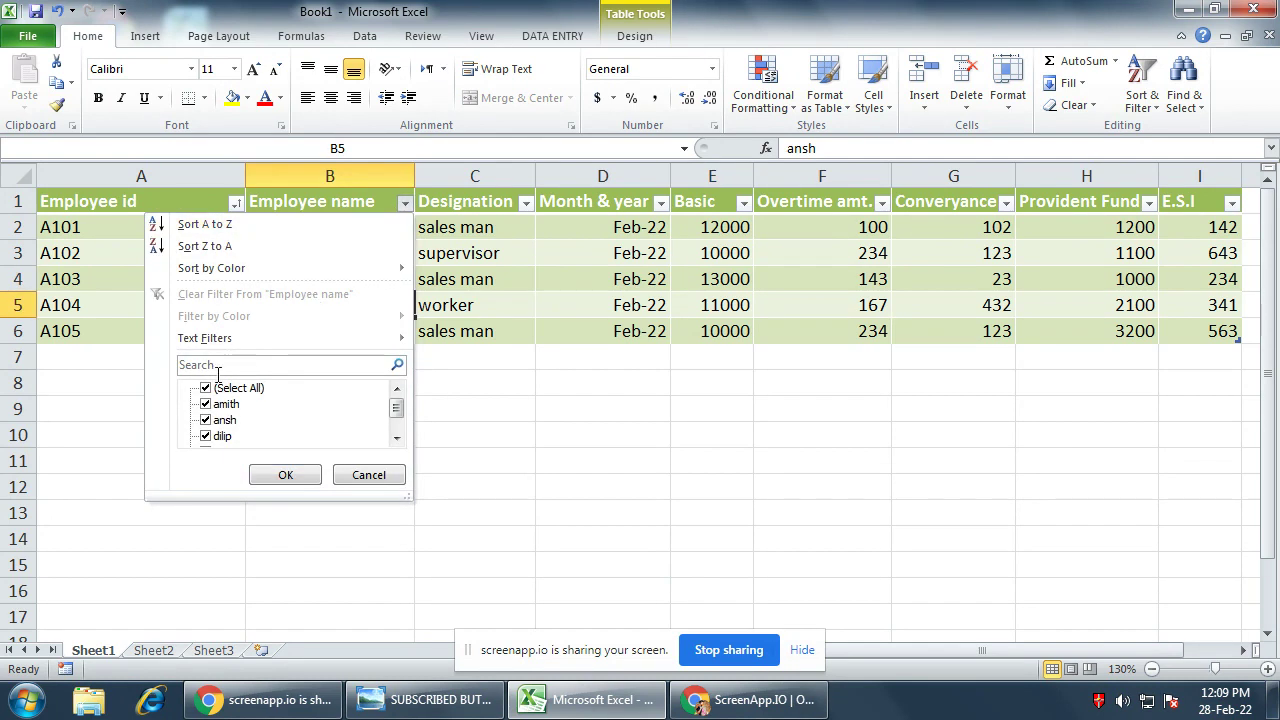
{"action": "mouse_move", "coordinate": [222, 342]}
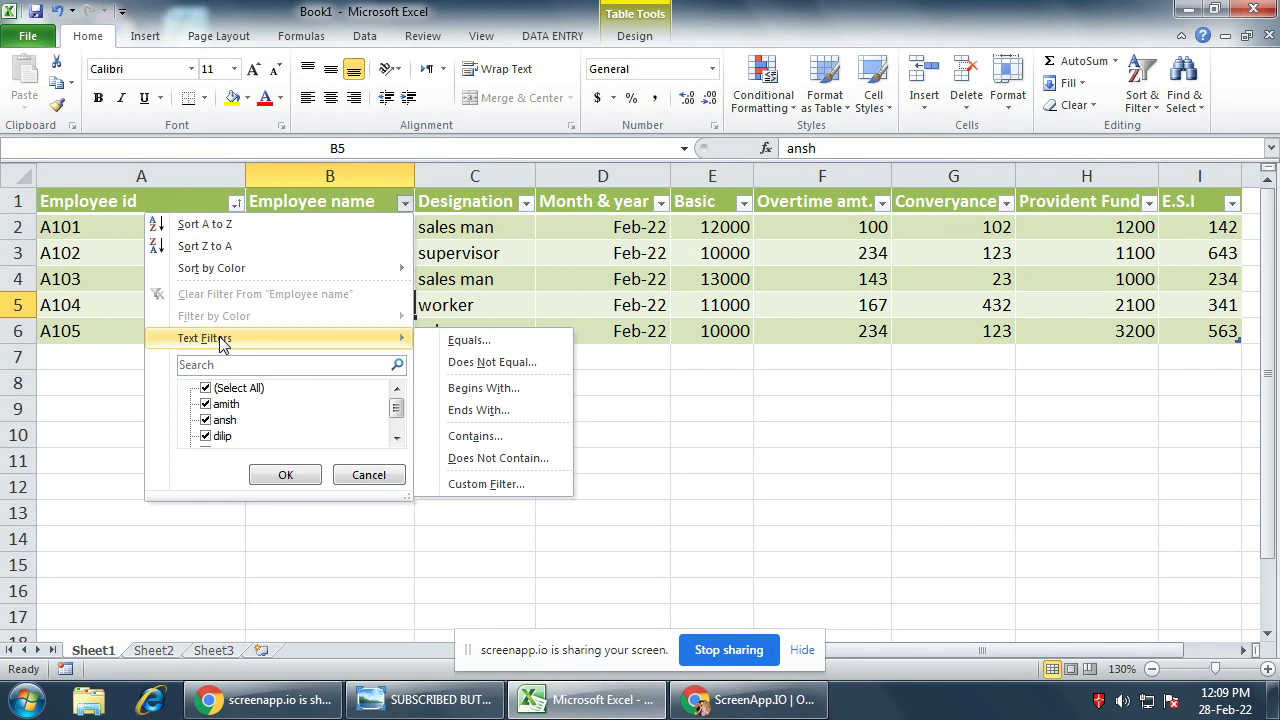